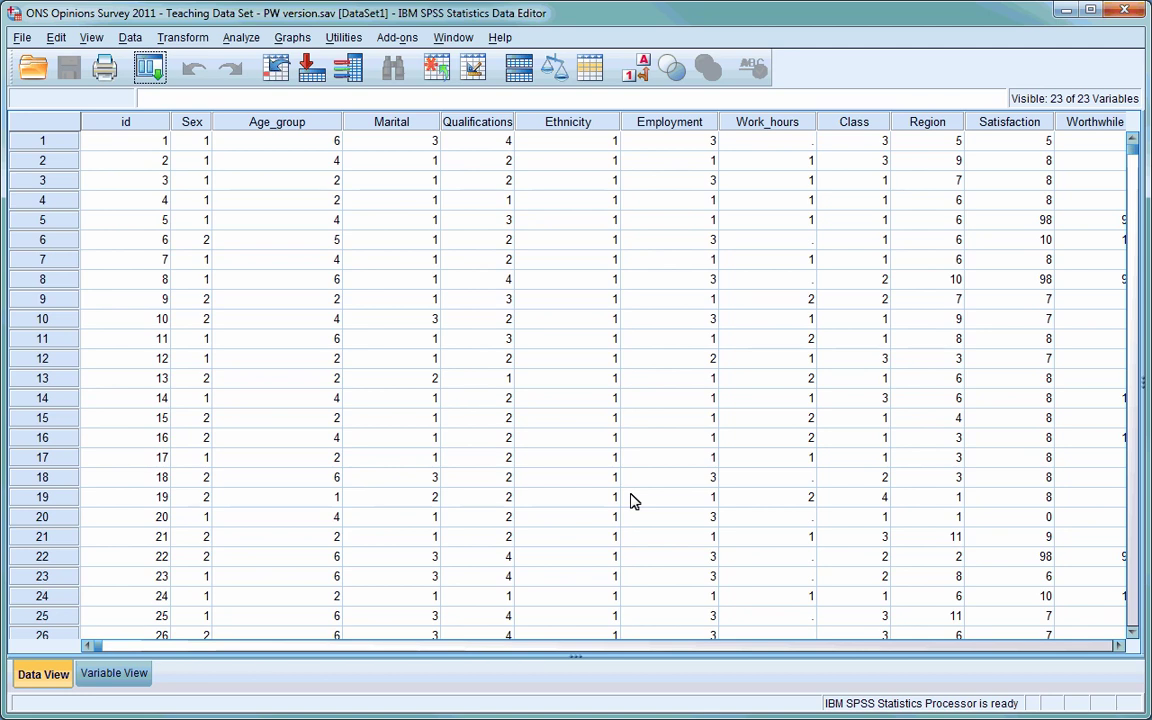
# Step: In Variable View, select the id row, the categorical rows from Sex, and the Satisfaction rating rows
pyautogui.click(124, 679)
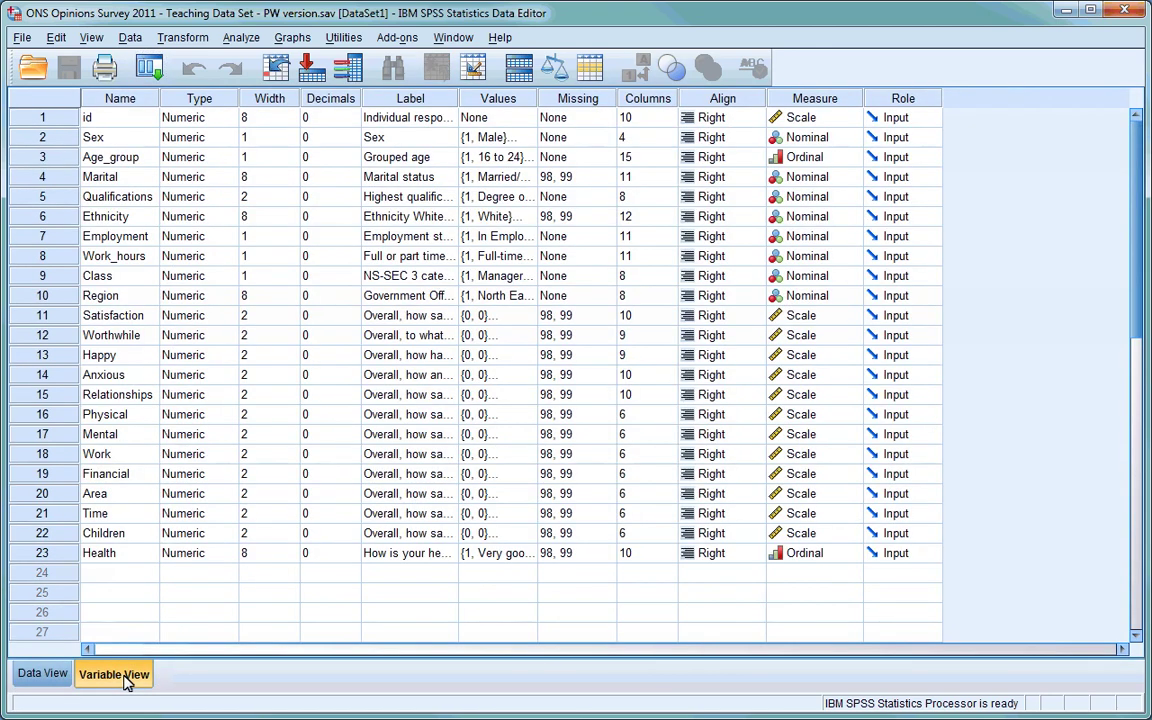
pyautogui.click(43, 120)
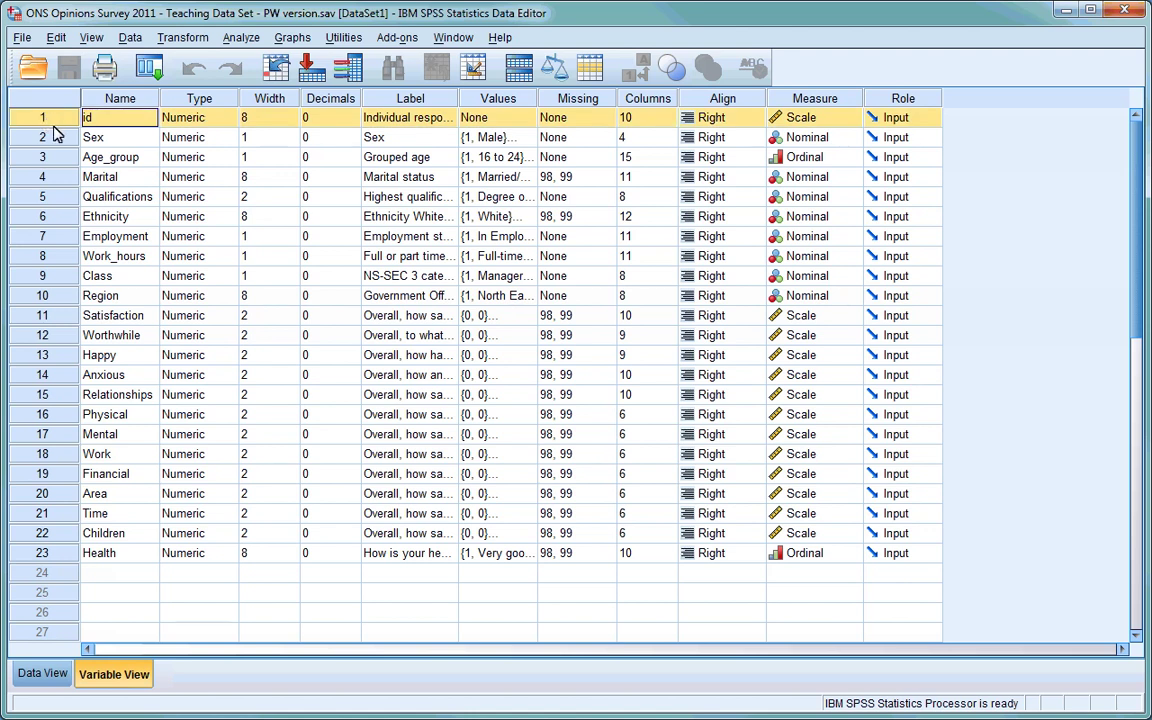
pyautogui.moveTo(52, 136); pyautogui.dragTo(42, 306)
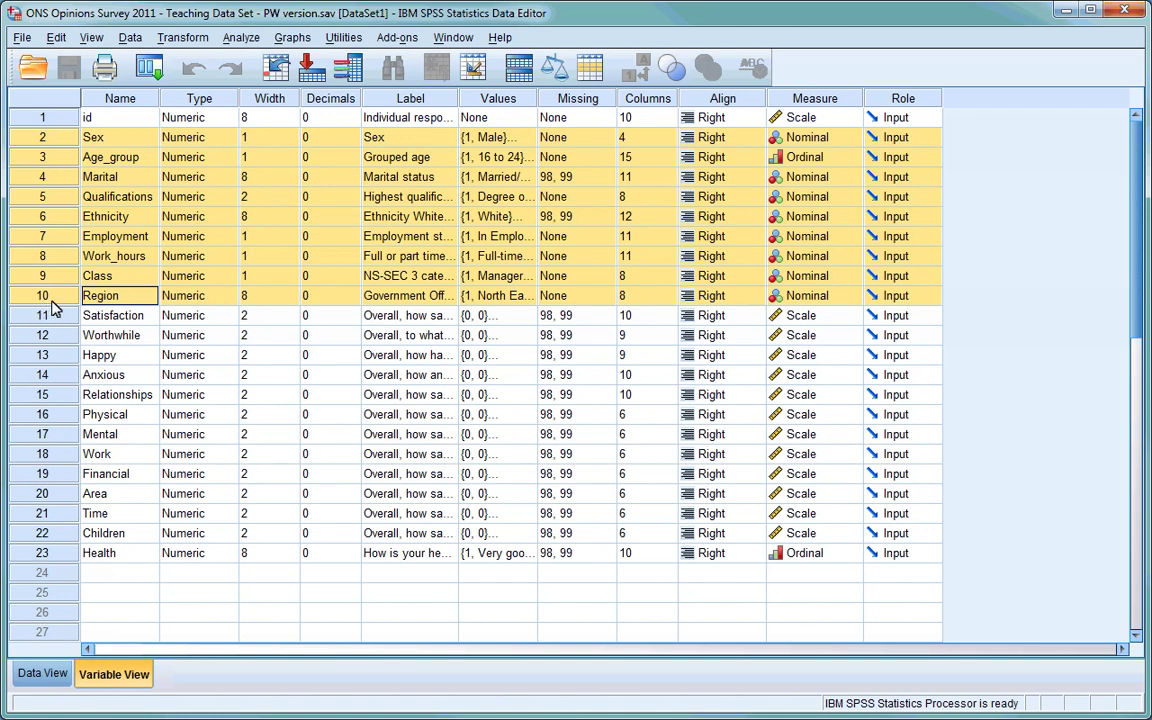
pyautogui.moveTo(70, 318); pyautogui.dragTo(47, 560)
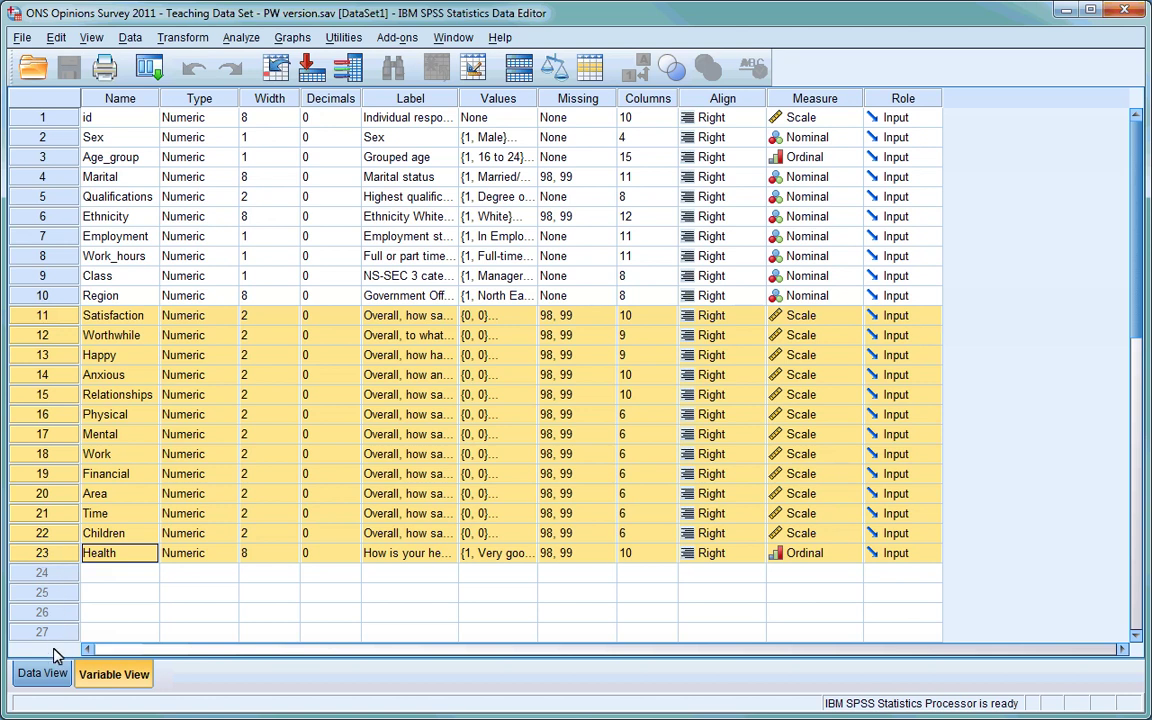
# Step: Return to Data View and start Analyze > Descriptive Statistics > Frequencies
pyautogui.click(42, 674)
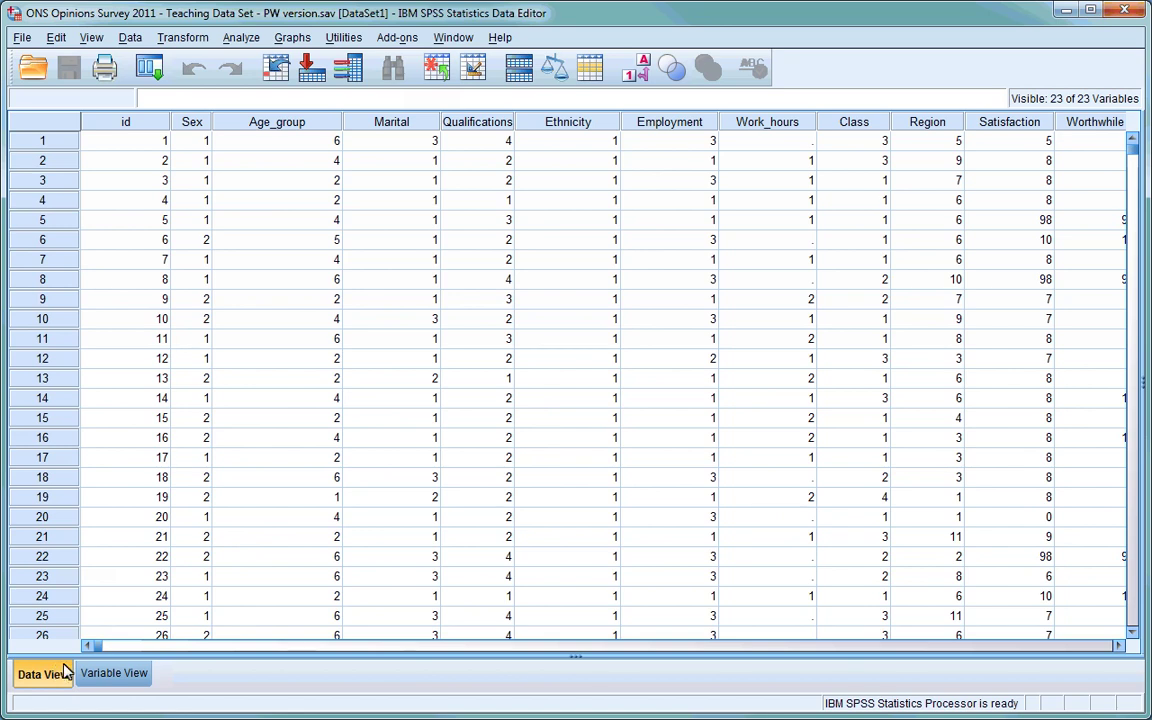
pyautogui.click(241, 40)
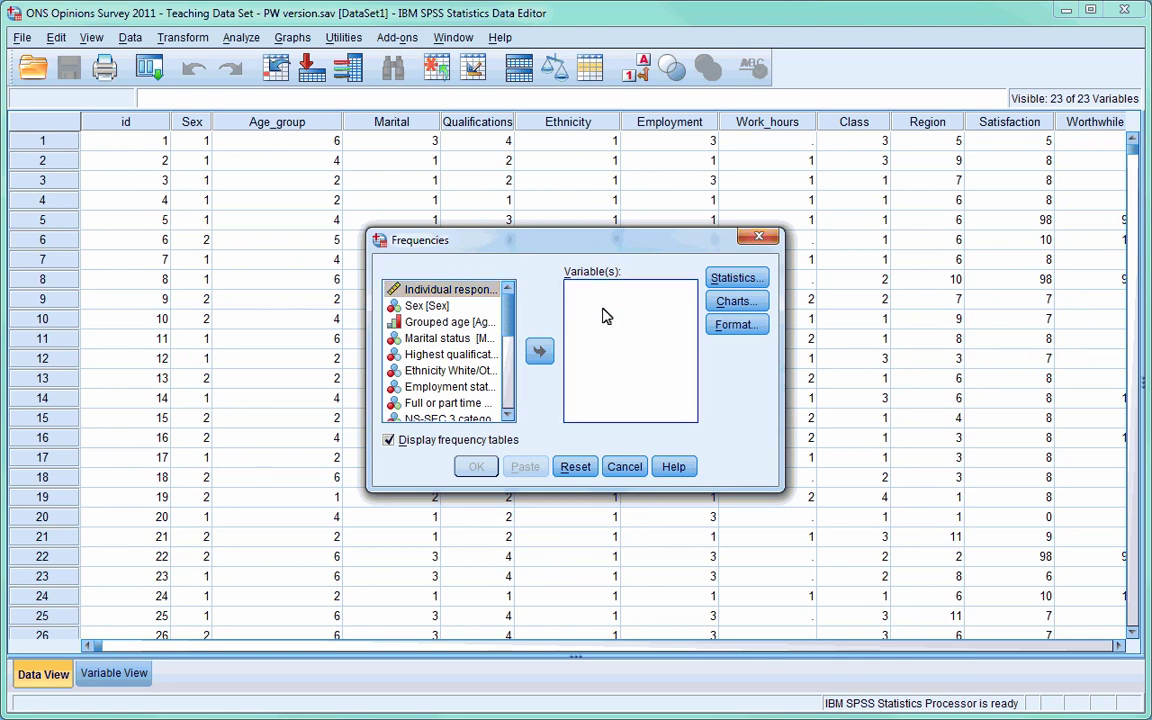
# Step: Run Frequencies on Sex, giving 516 male and 608 female of 1124 valid
pyautogui.click(462, 311)
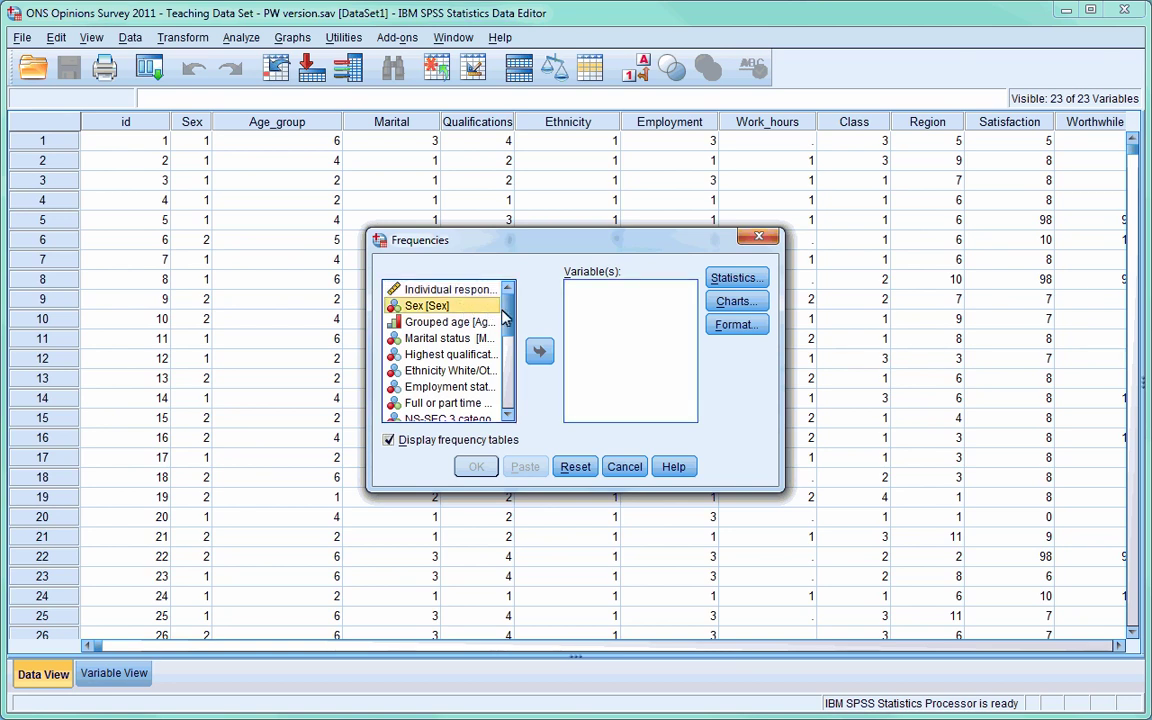
pyautogui.click(542, 353)
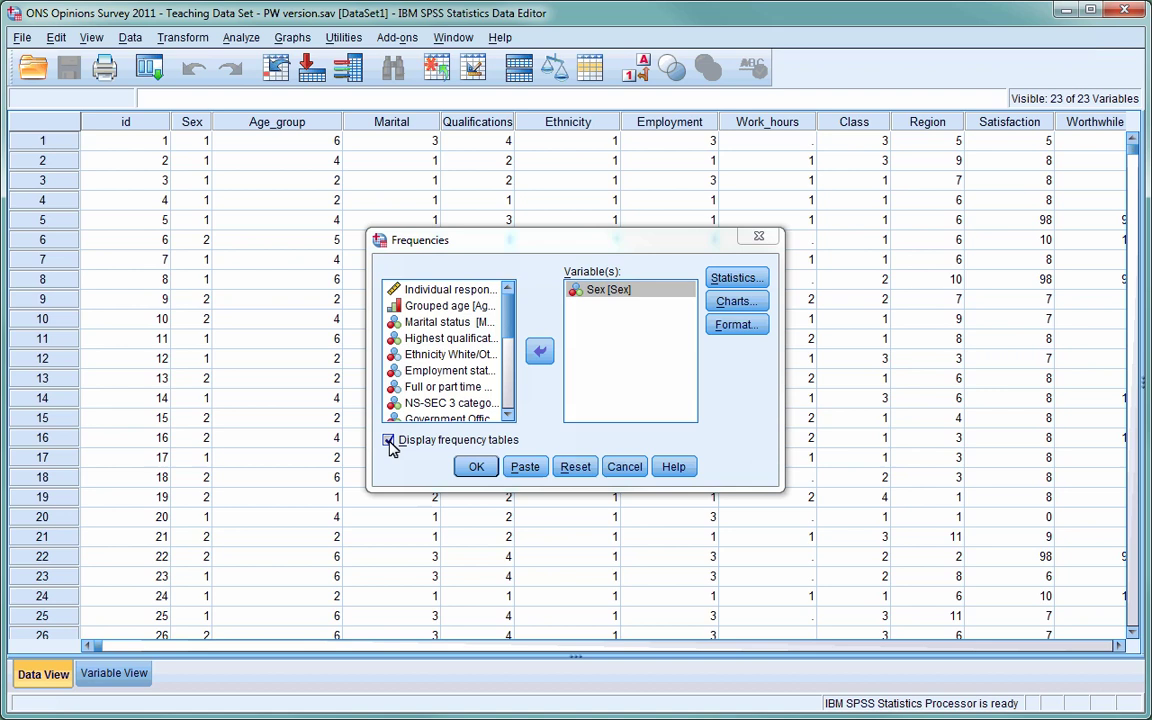
pyautogui.click(476, 467)
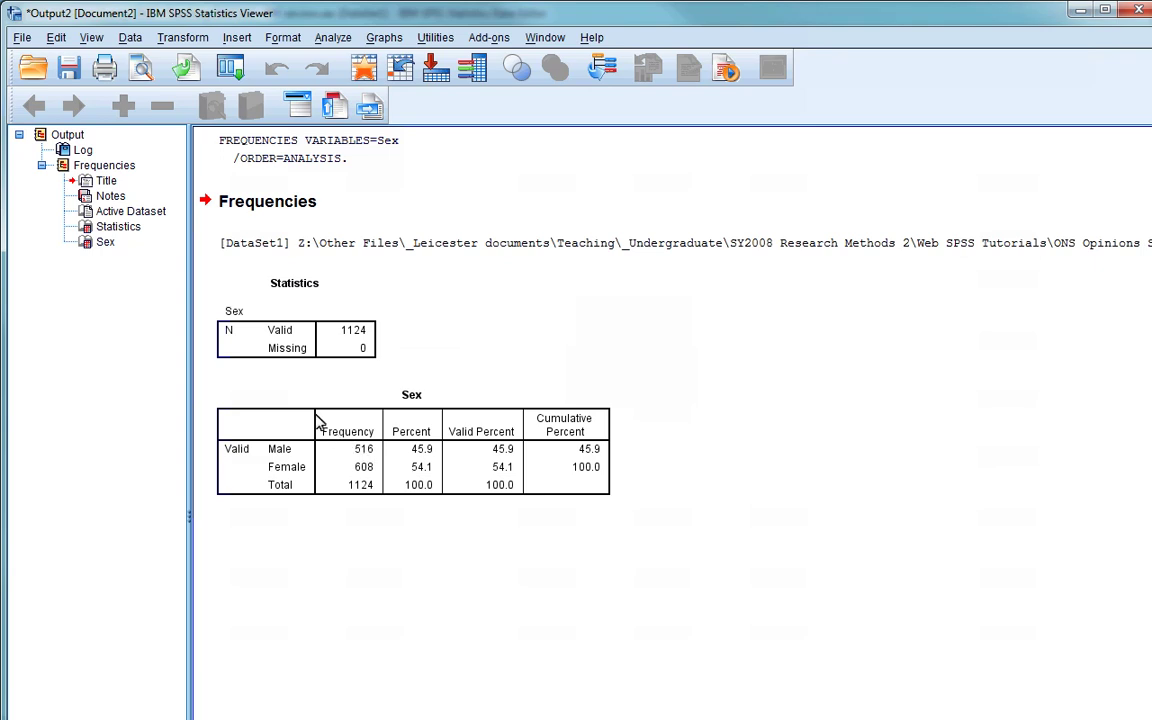
pyautogui.click(295, 358)
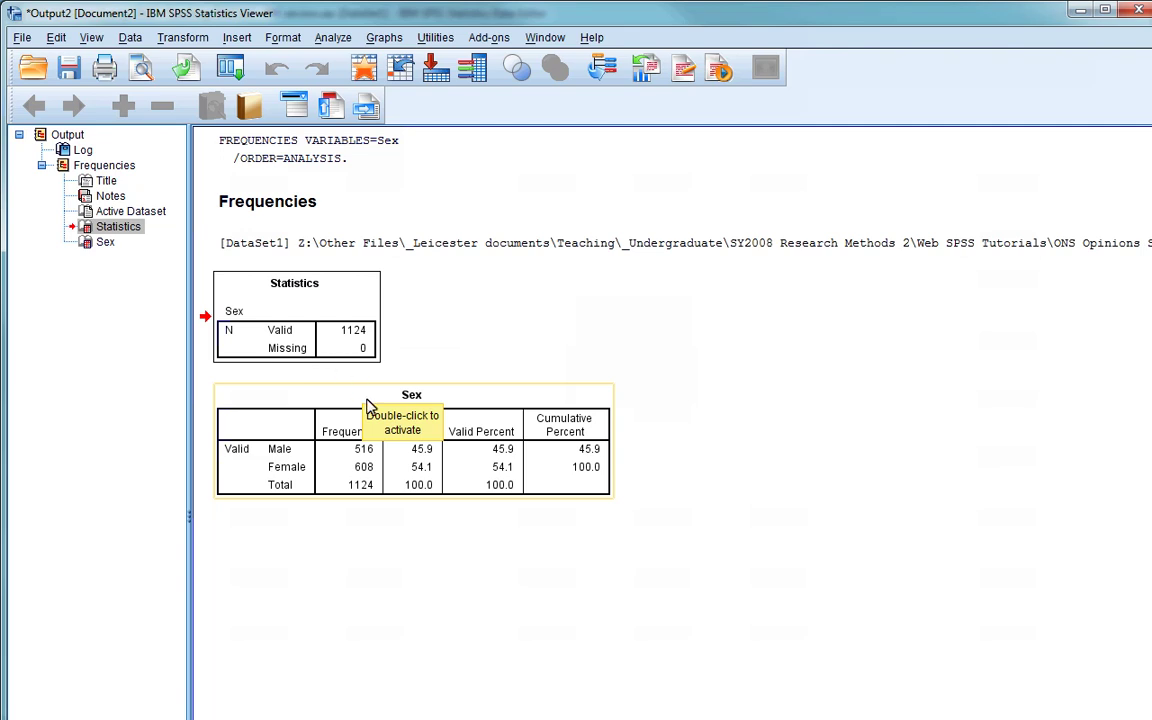
pyautogui.click(376, 454)
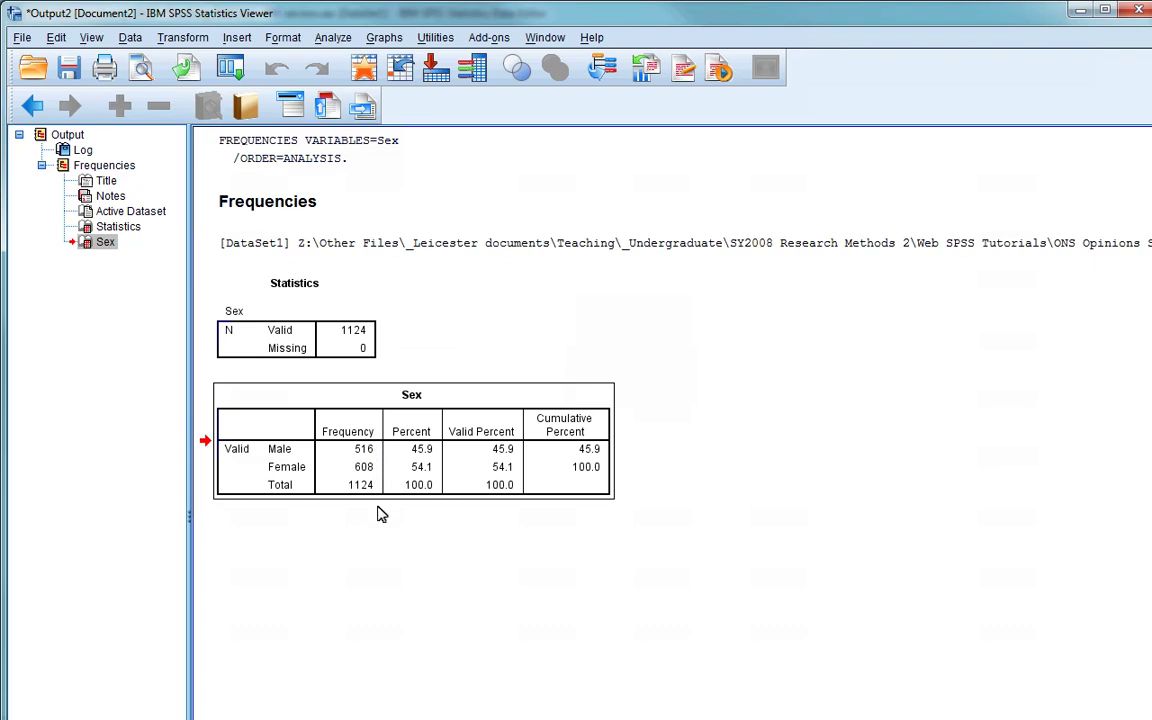
pyautogui.click(380, 513)
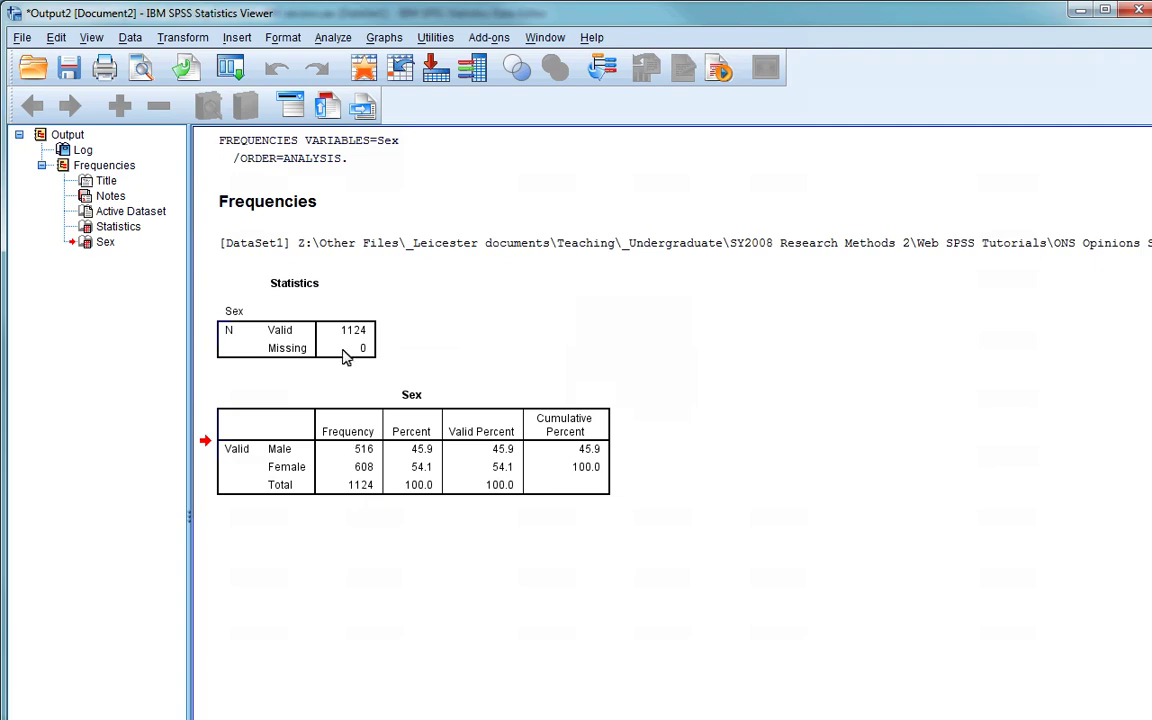
# Step: Reopen Frequencies, reset it, and put Marital status in the Variable(s) list
pyautogui.click(335, 40)
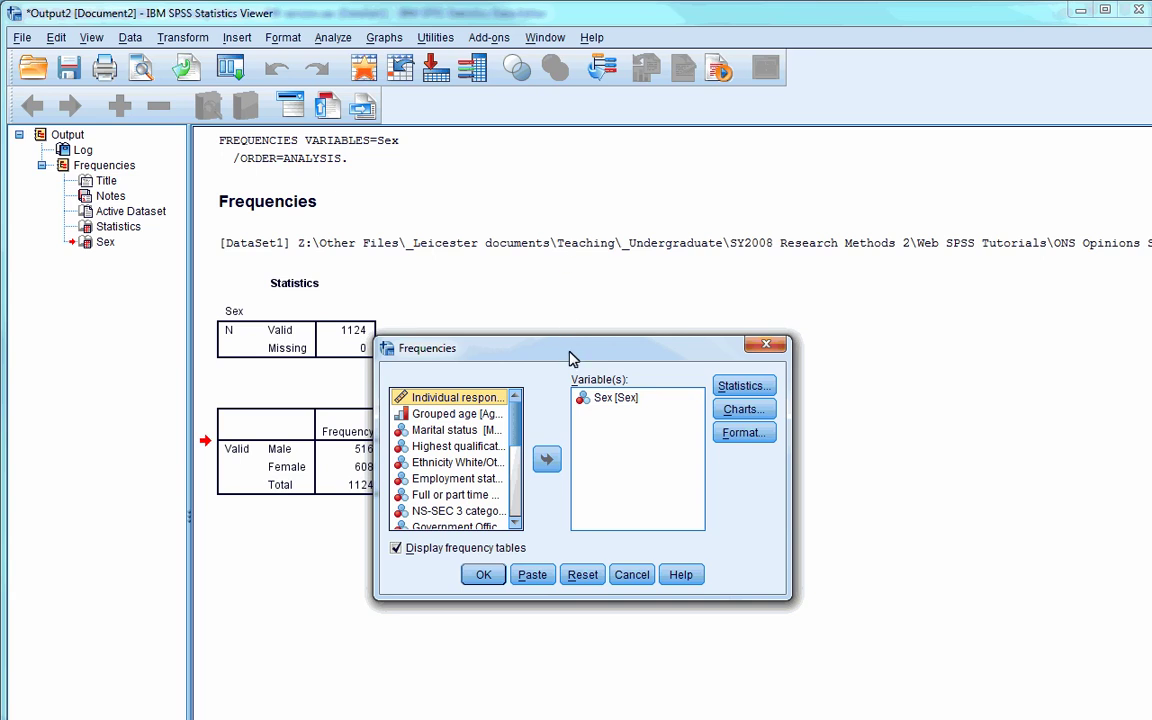
pyautogui.click(617, 399)
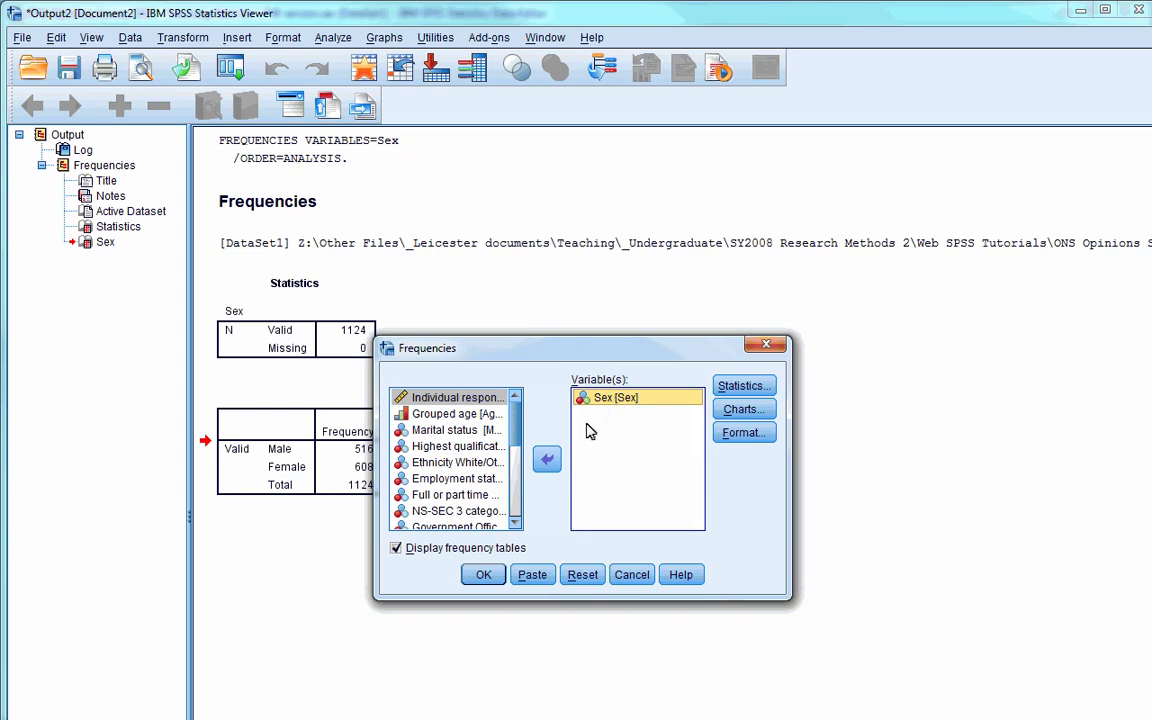
pyautogui.click(576, 571)
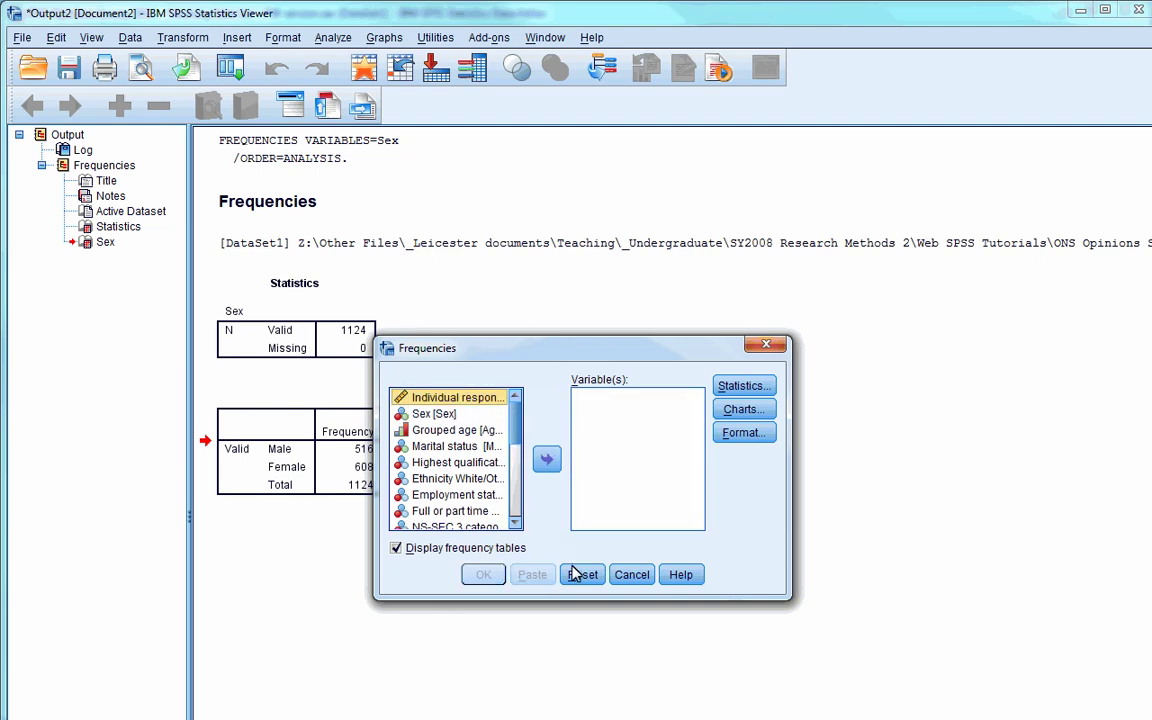
pyautogui.click(467, 448)
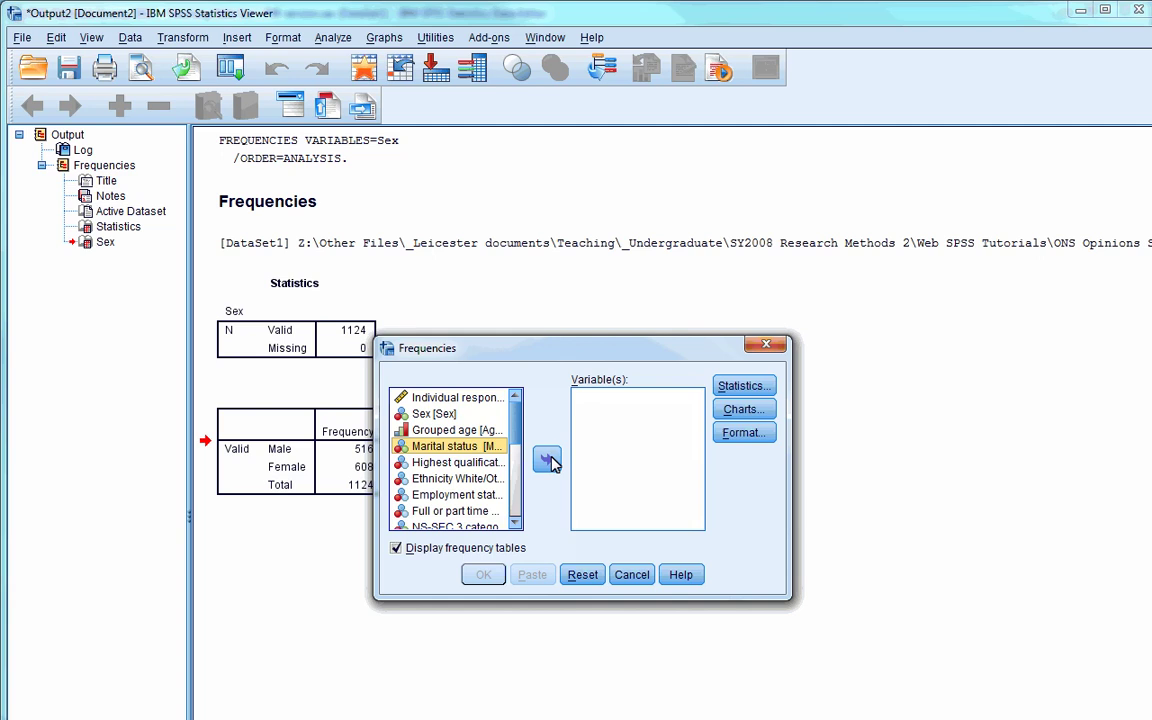
pyautogui.click(550, 461)
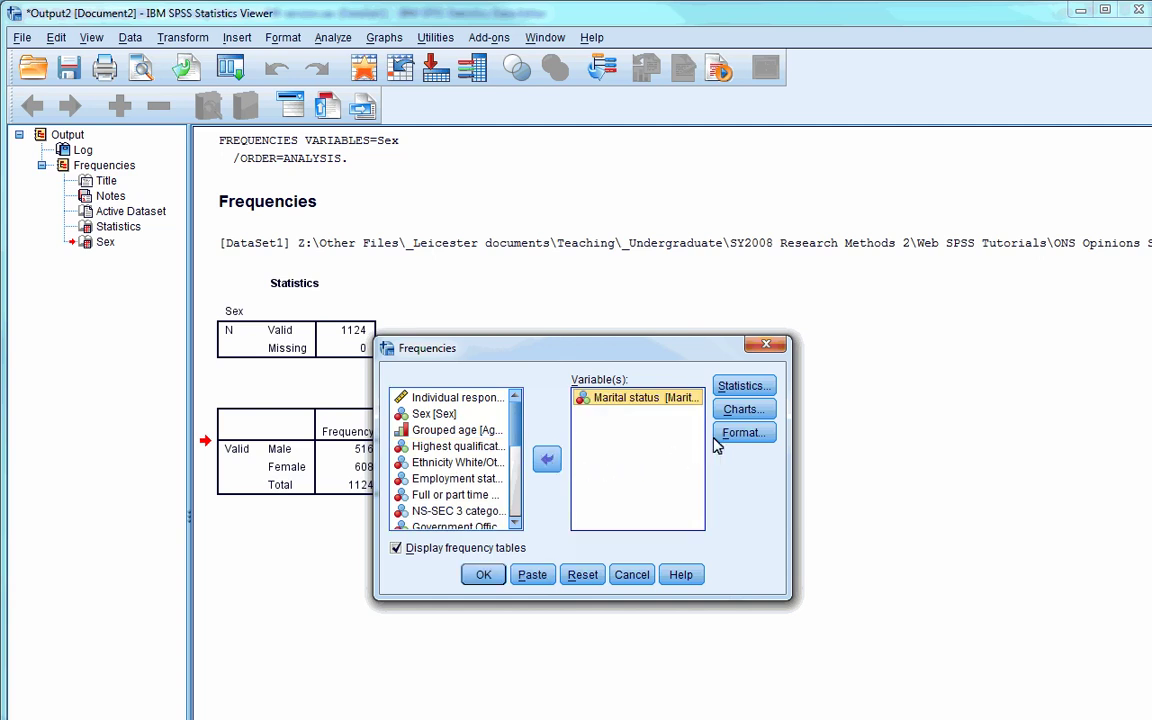
# Step: Choose bar charts and run Frequencies for Marital status
pyautogui.click(740, 412)
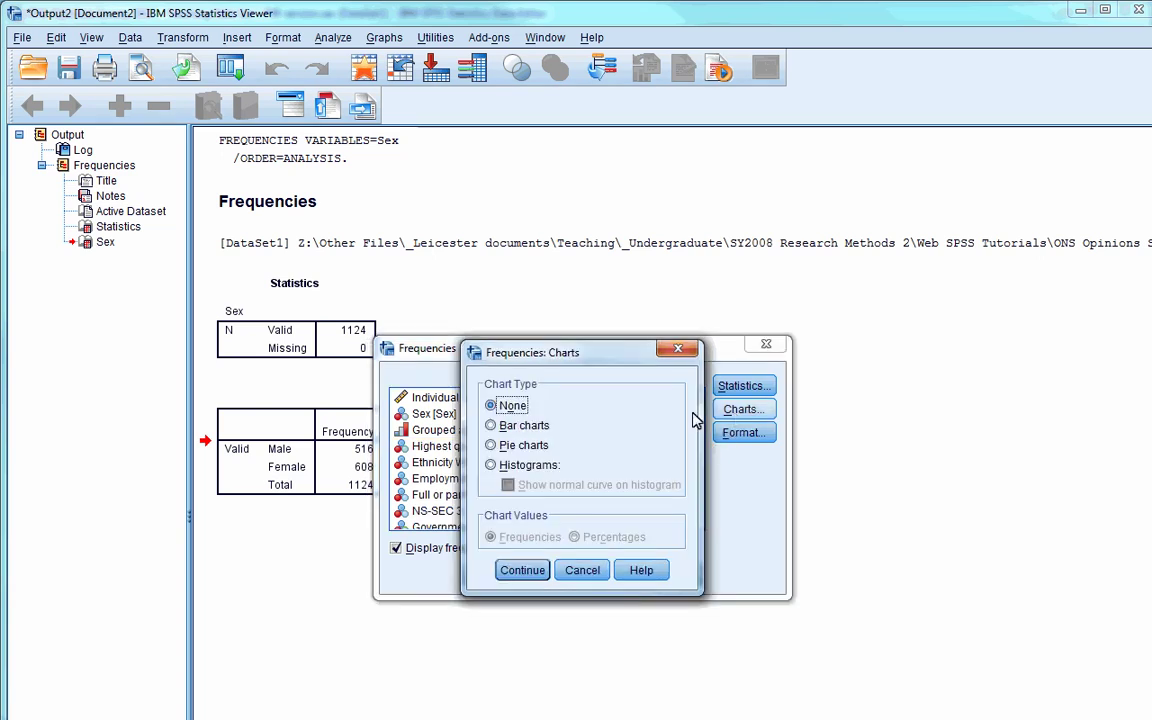
pyautogui.click(493, 426)
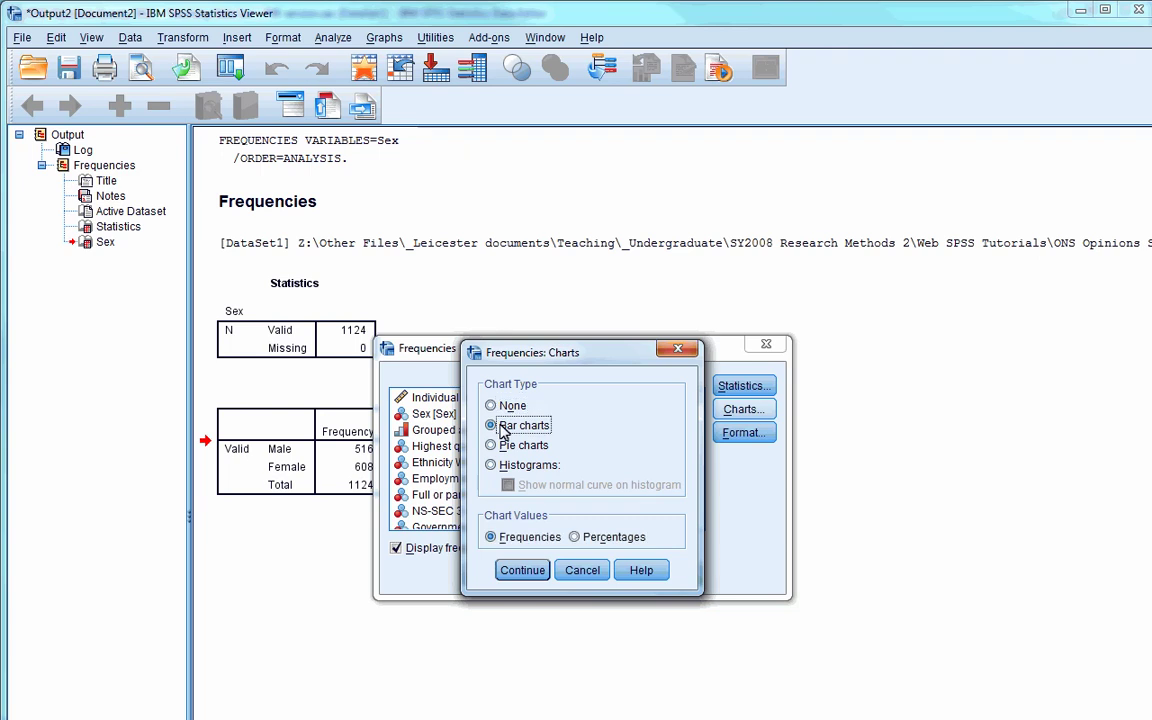
pyautogui.click(526, 571)
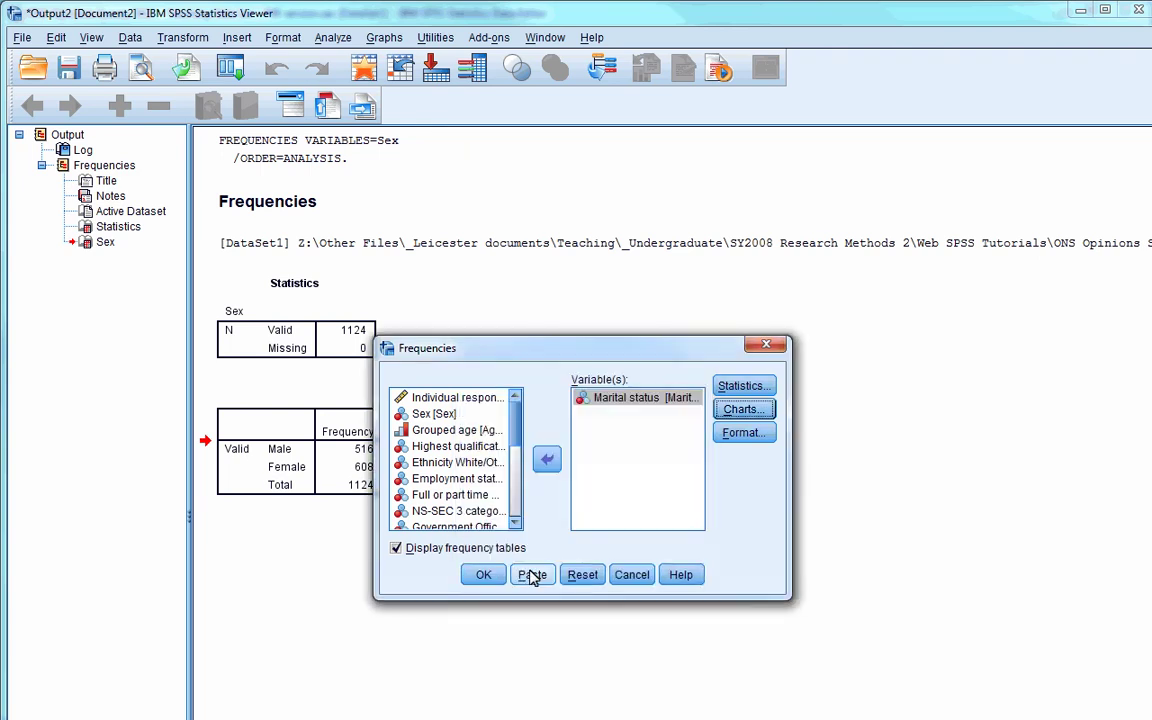
pyautogui.click(478, 574)
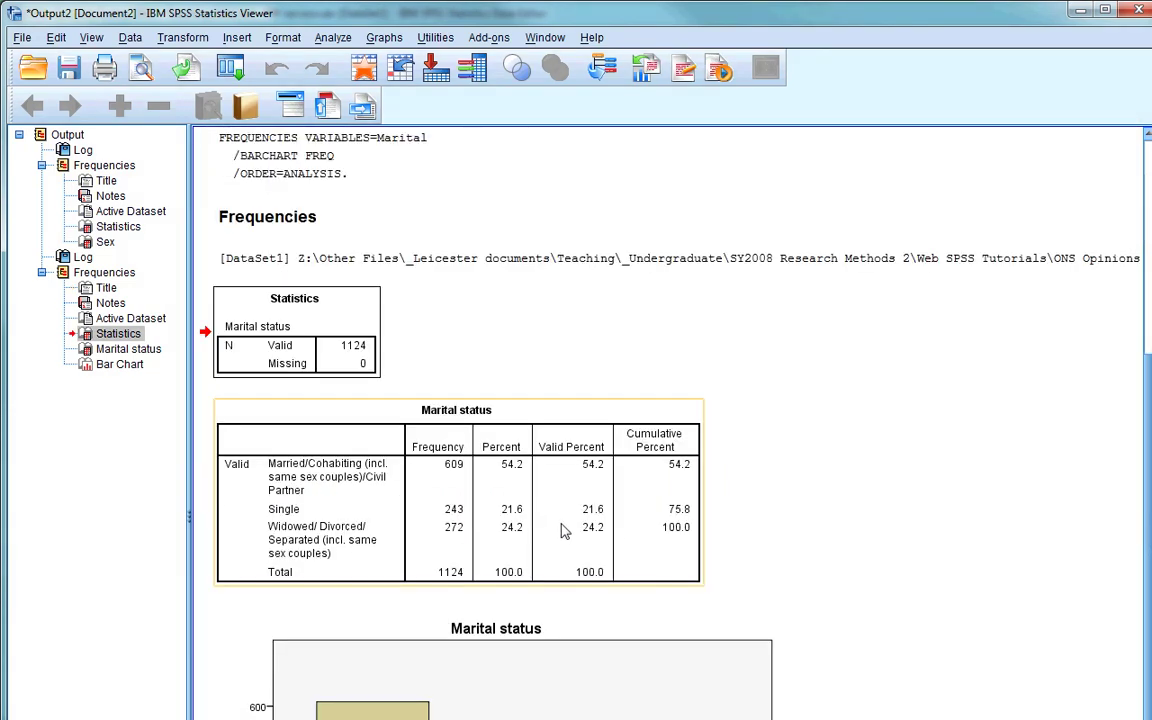
pyautogui.scroll(-2, 564, 530)
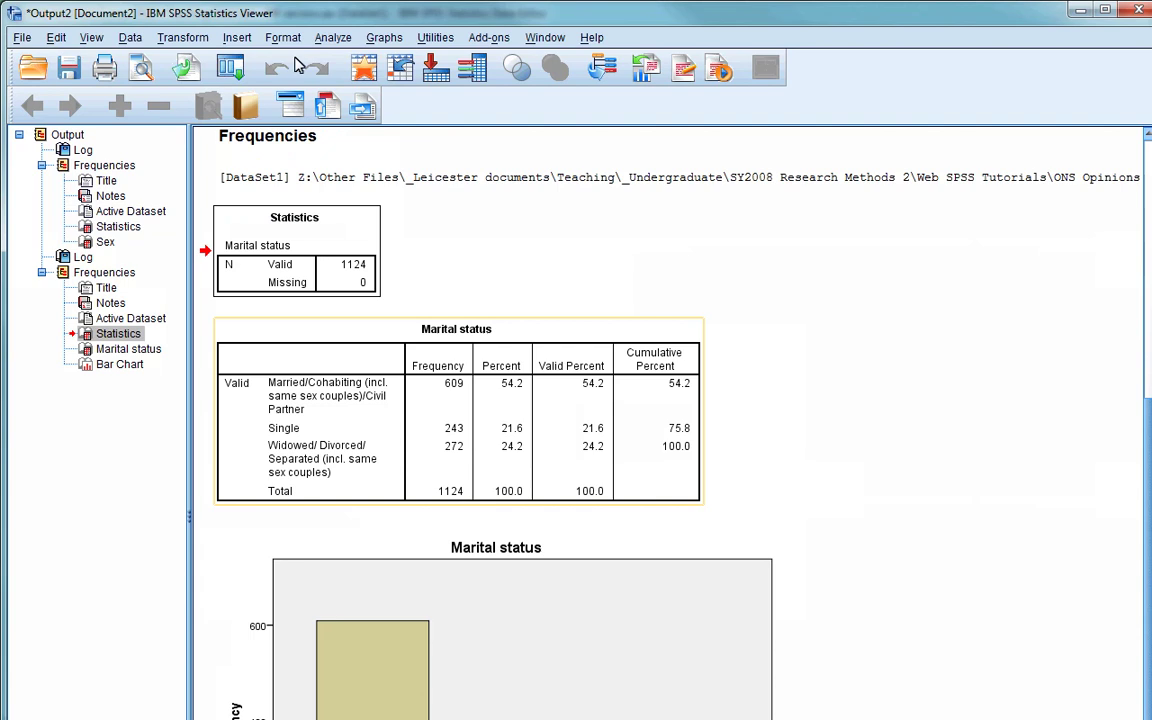
pyautogui.click(507, 469)
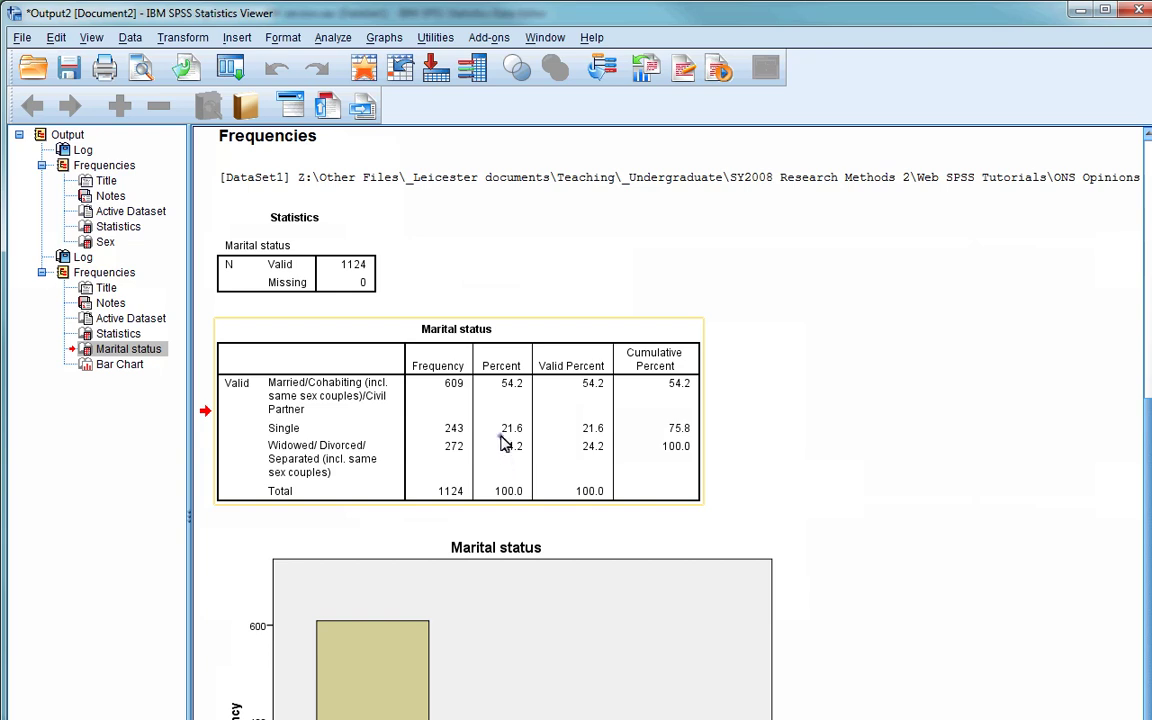
pyautogui.scroll(-3, 550, 442)
pyautogui.click(553, 442)
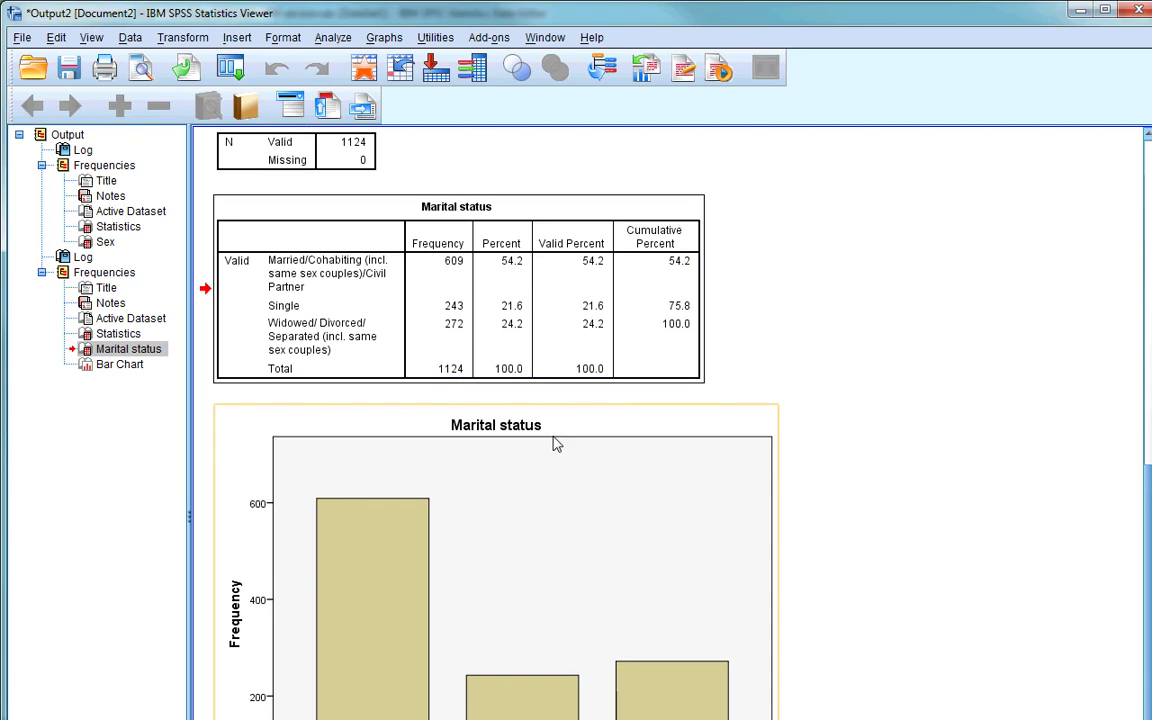
pyautogui.click(557, 444)
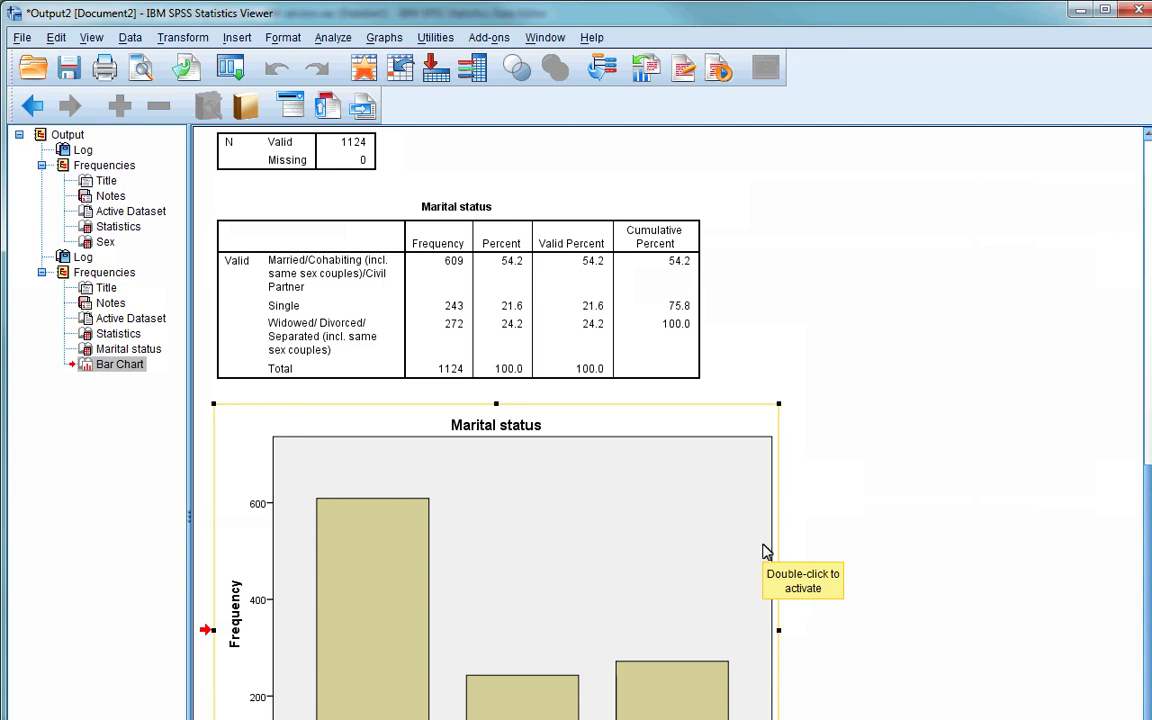
pyautogui.press('Escape')
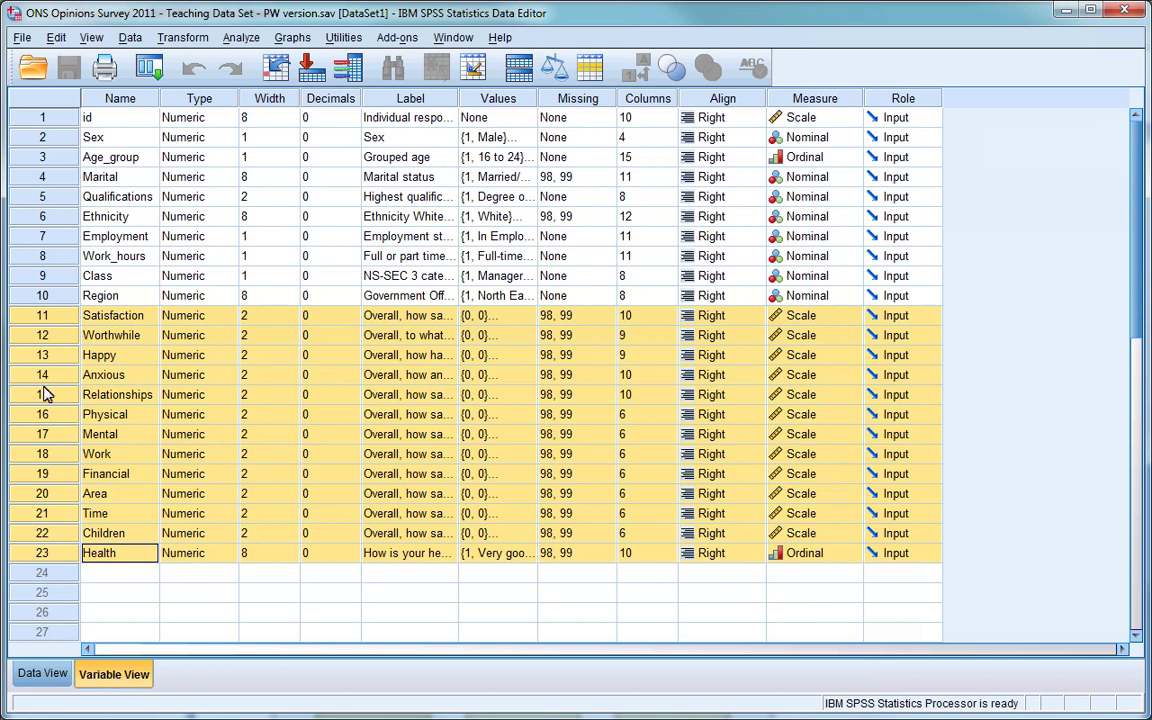
# Step: Select Satisfaction in Variable View and open Analyze > Descriptive Statistics > Descriptives
pyautogui.click(43, 315)
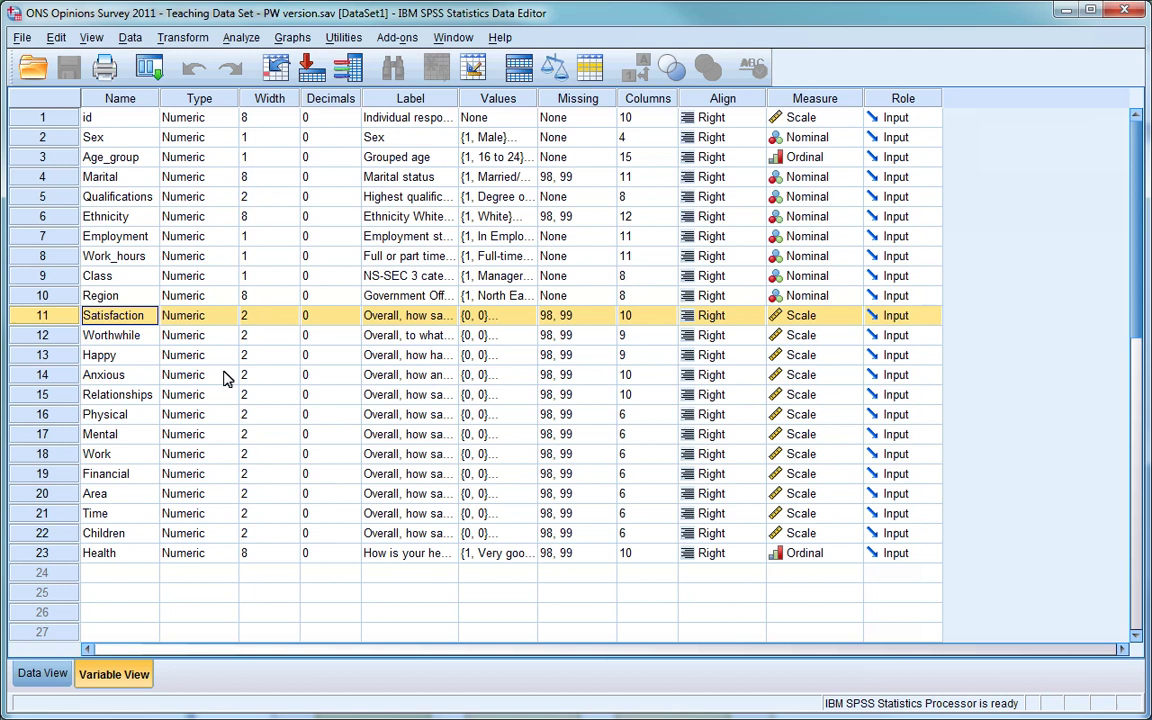
pyautogui.click(249, 40)
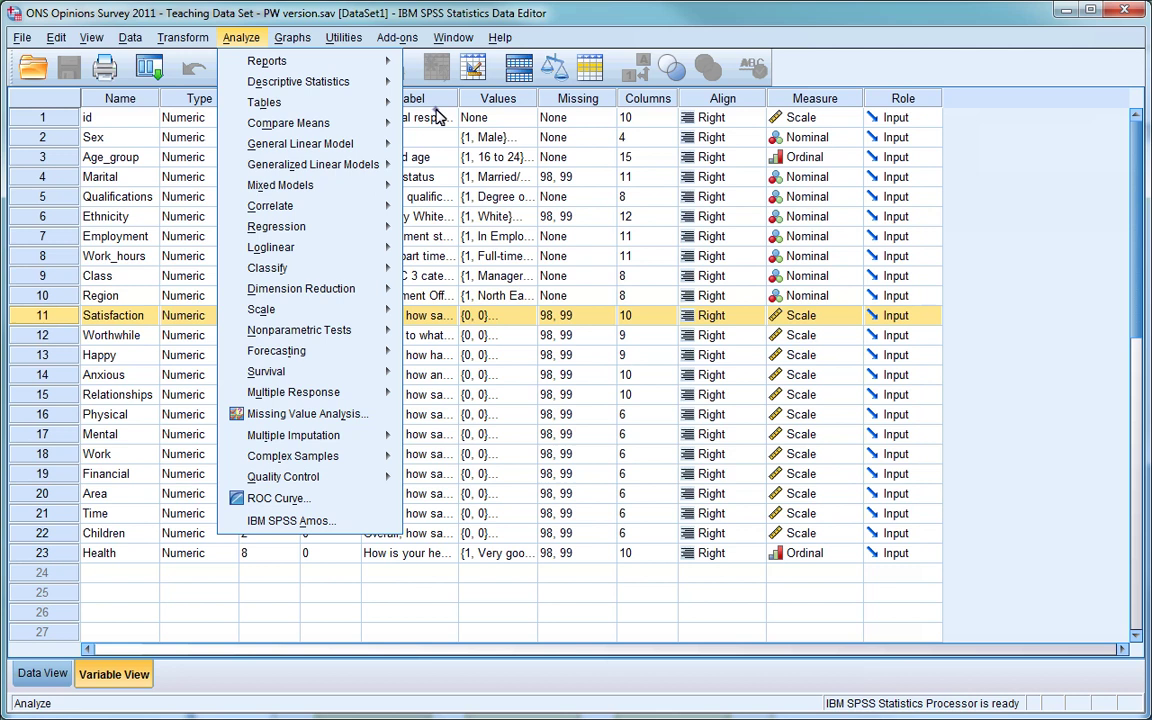
pyautogui.press('e')
pyautogui.press('d')
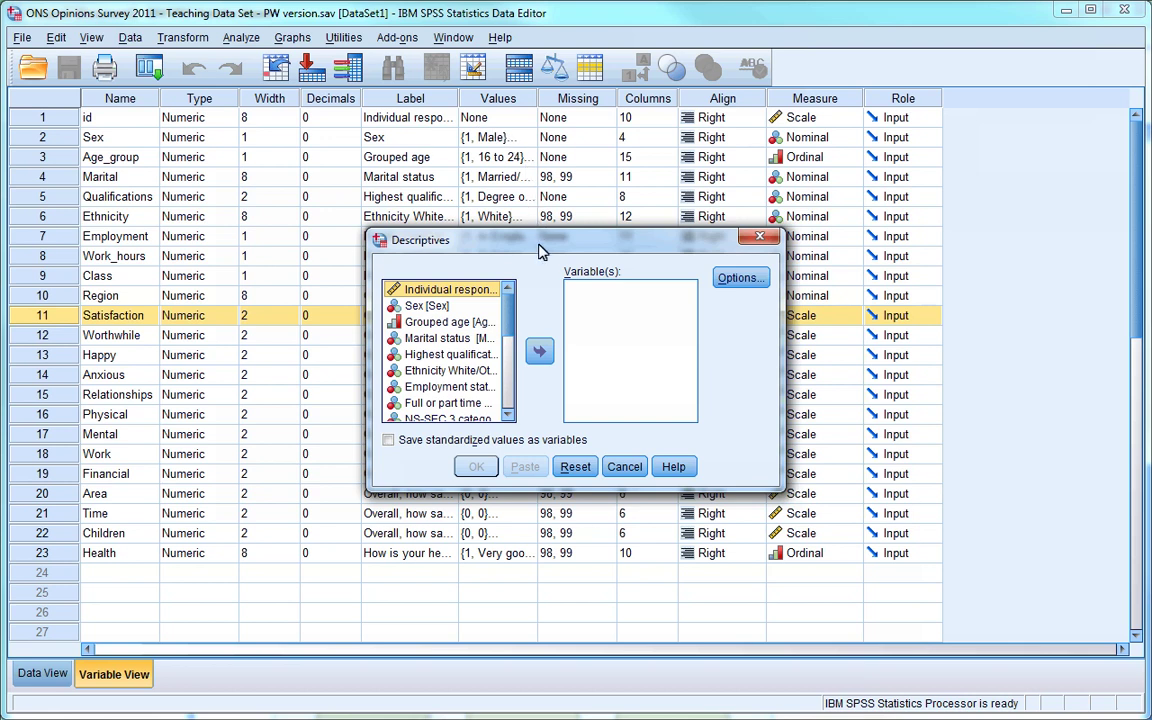
# Step: Enlarge the Descriptives dialog, add Satisfaction, and bring up its Options
pyautogui.moveTo(538, 245); pyautogui.dragTo(384, 125)
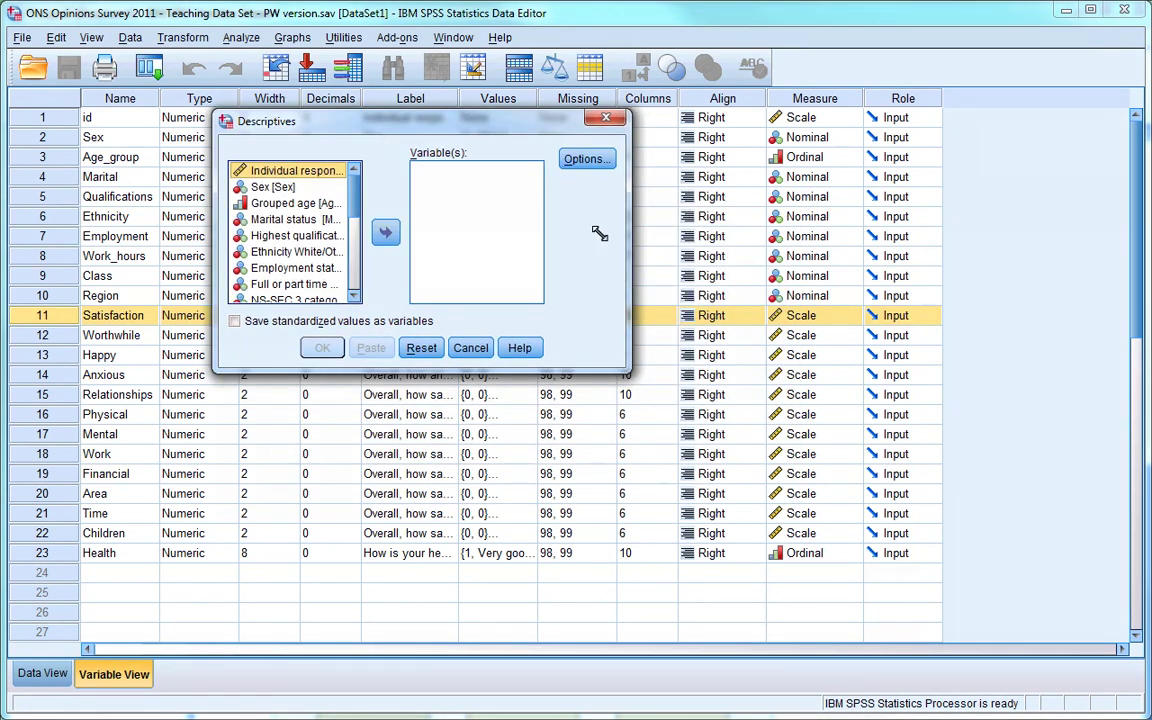
pyautogui.moveTo(624, 368); pyautogui.dragTo(1093, 687)
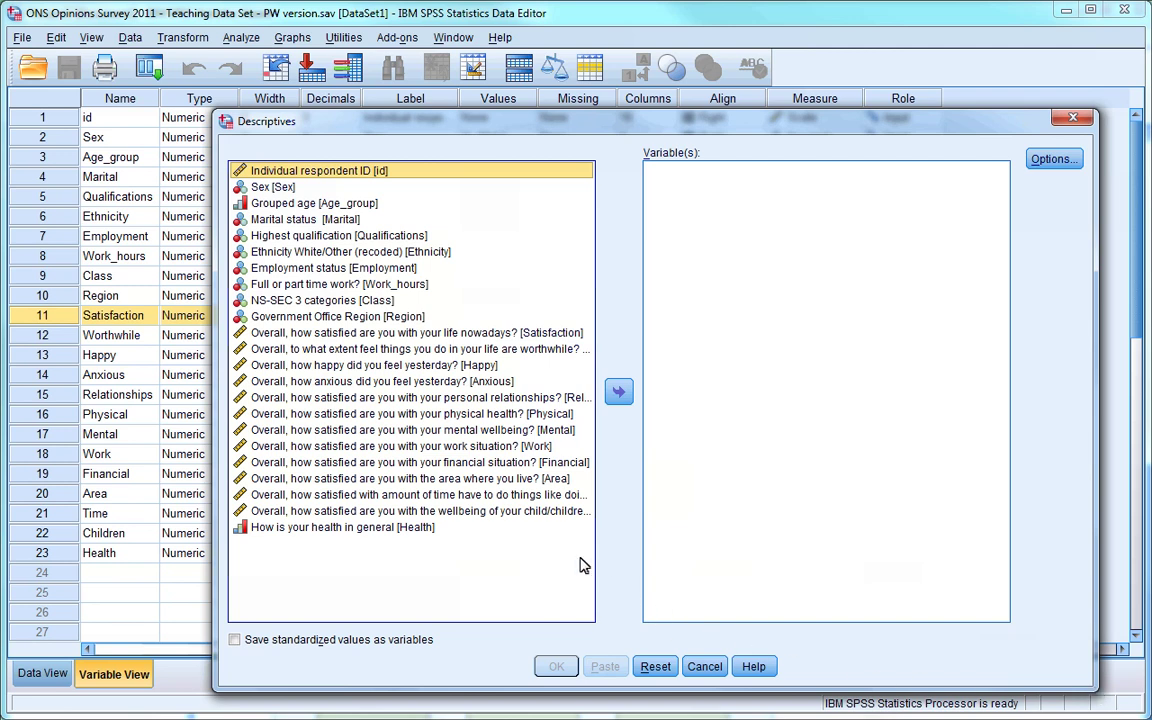
pyautogui.click(484, 334)
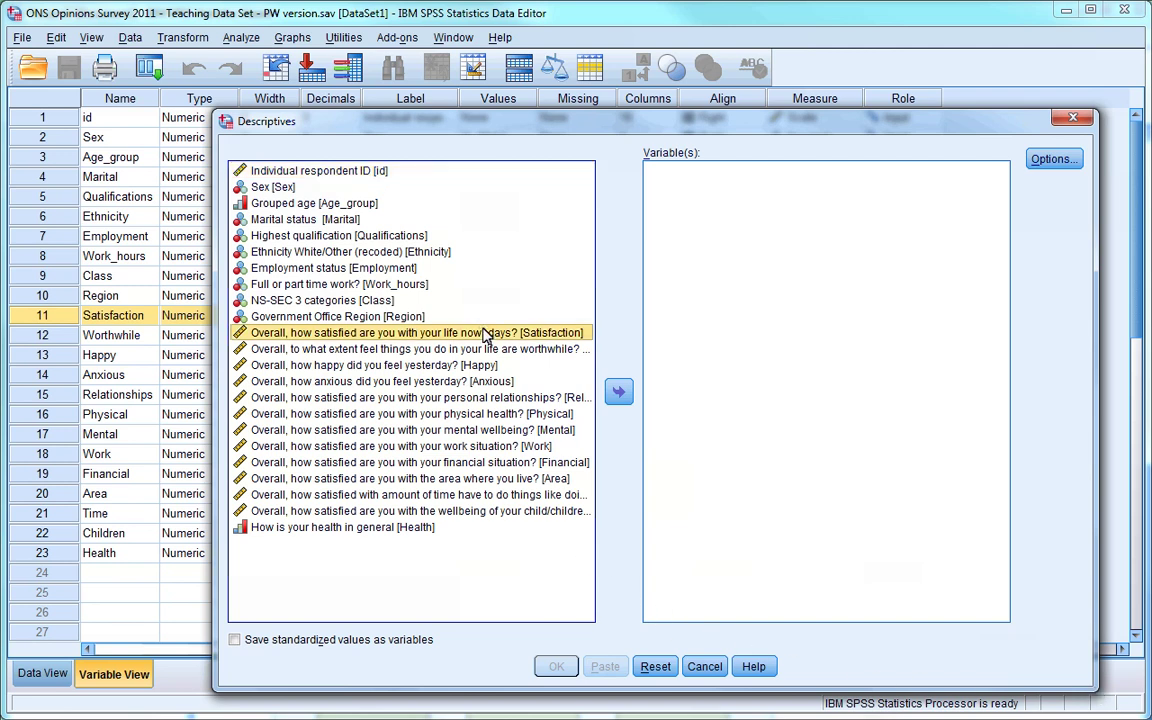
pyautogui.click(619, 395)
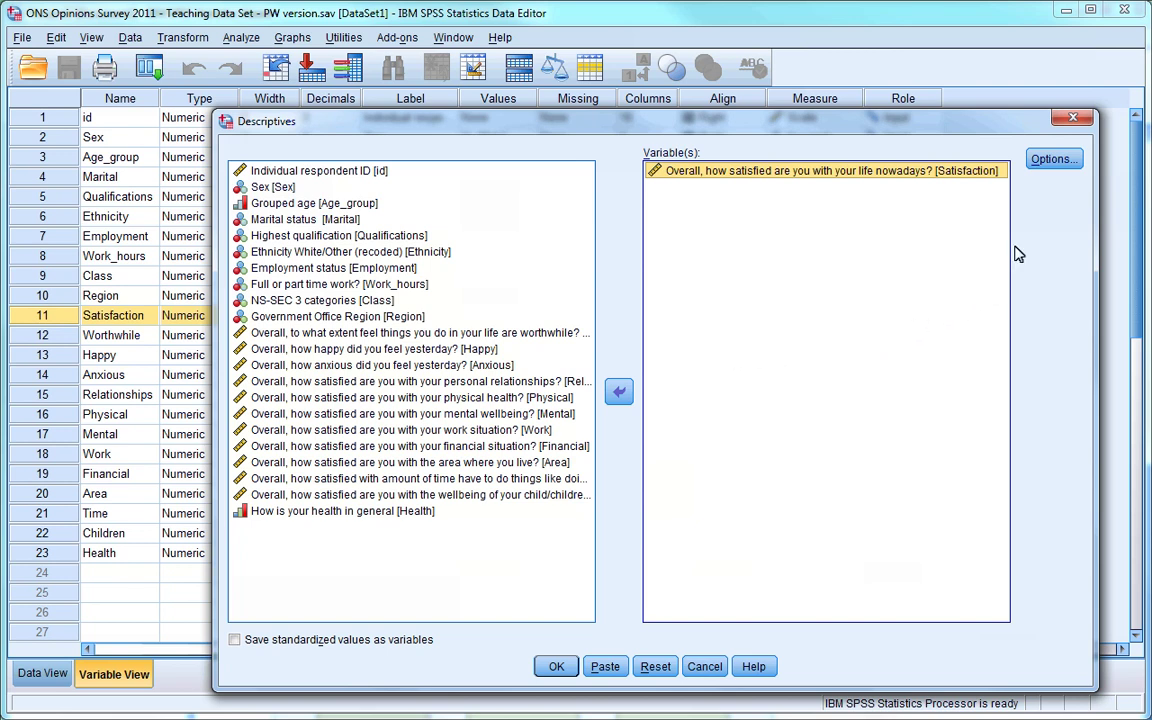
pyautogui.click(1040, 163)
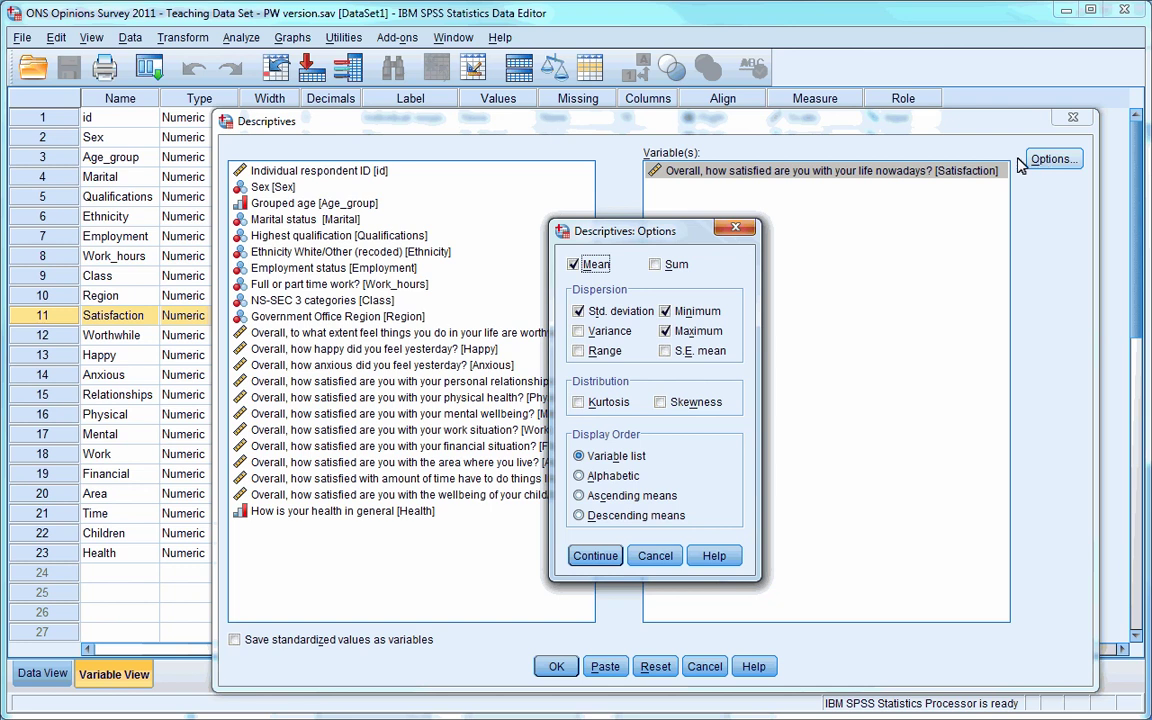
# Step: Keep Range off with Mean, Std. deviation, Minimum, Maximum and run Descriptives for Satisfaction
pyautogui.click(579, 352)
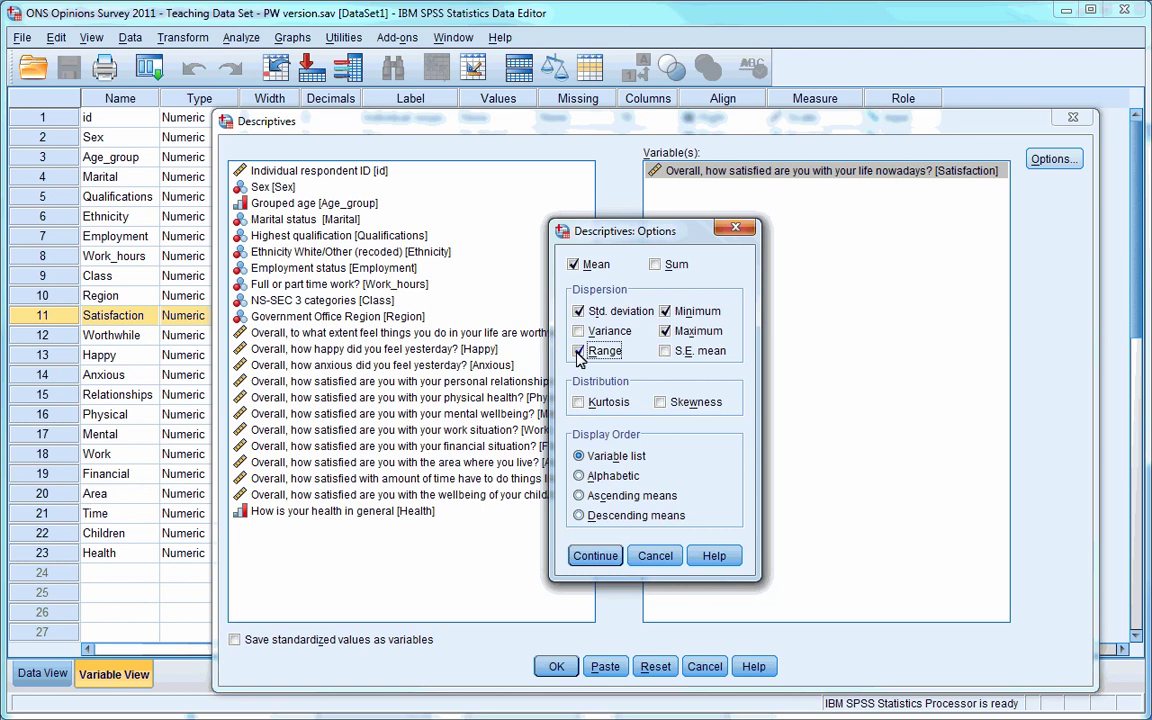
pyautogui.click(579, 353)
pyautogui.click(594, 557)
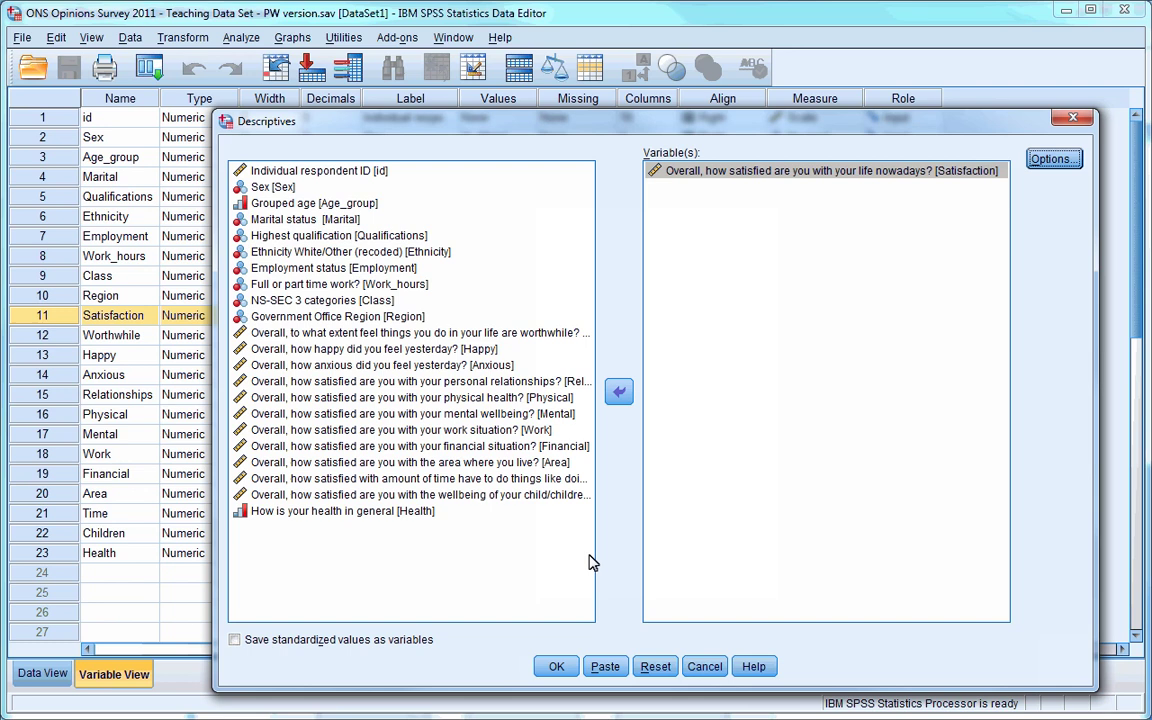
pyautogui.click(557, 667)
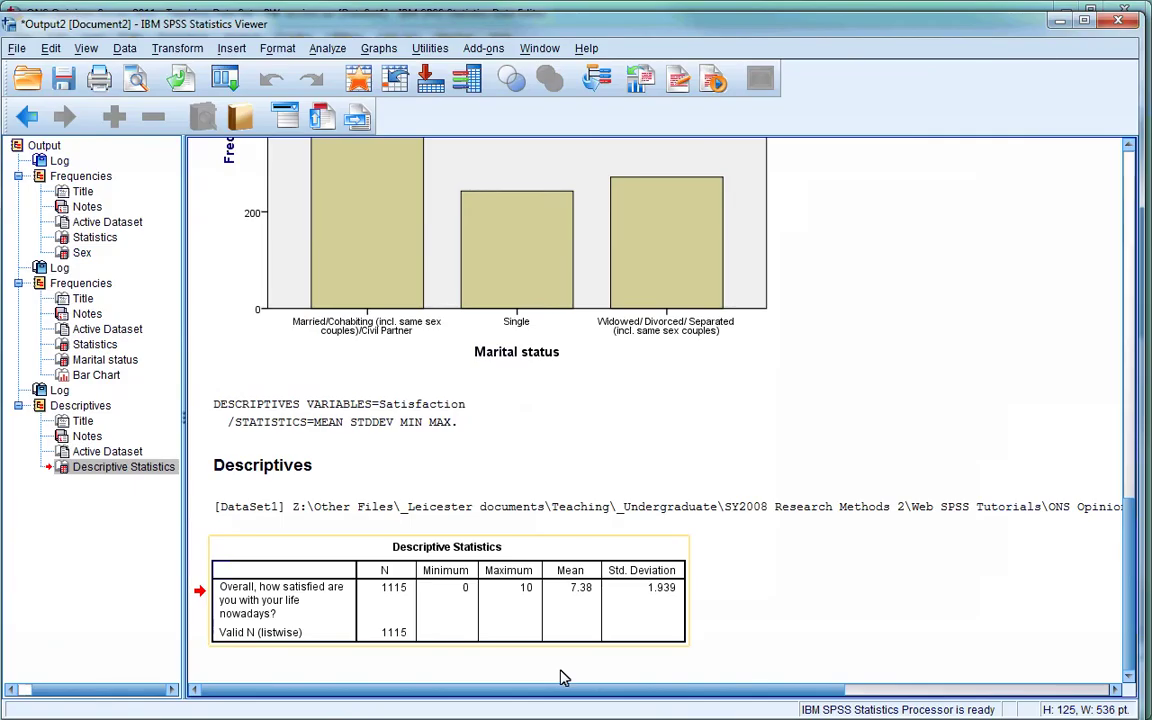
# Step: Select the Descriptive Statistics table in the Viewer and open the Analyze menu
pyautogui.click(650, 593)
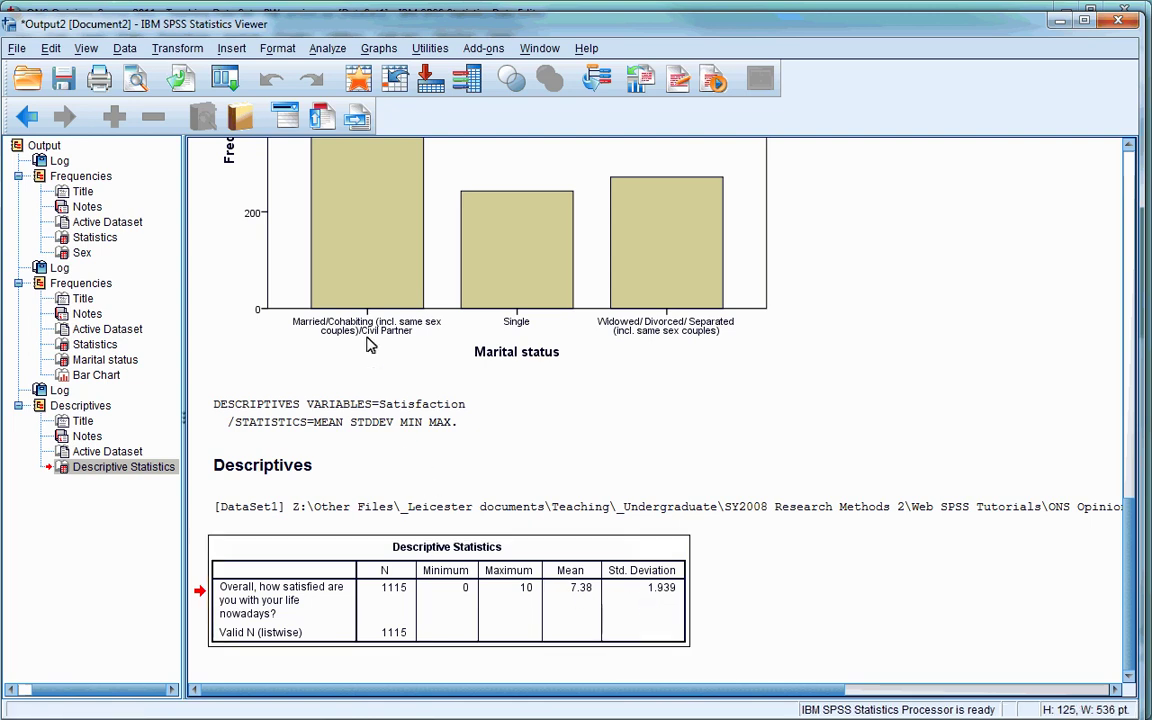
pyautogui.click(330, 50)
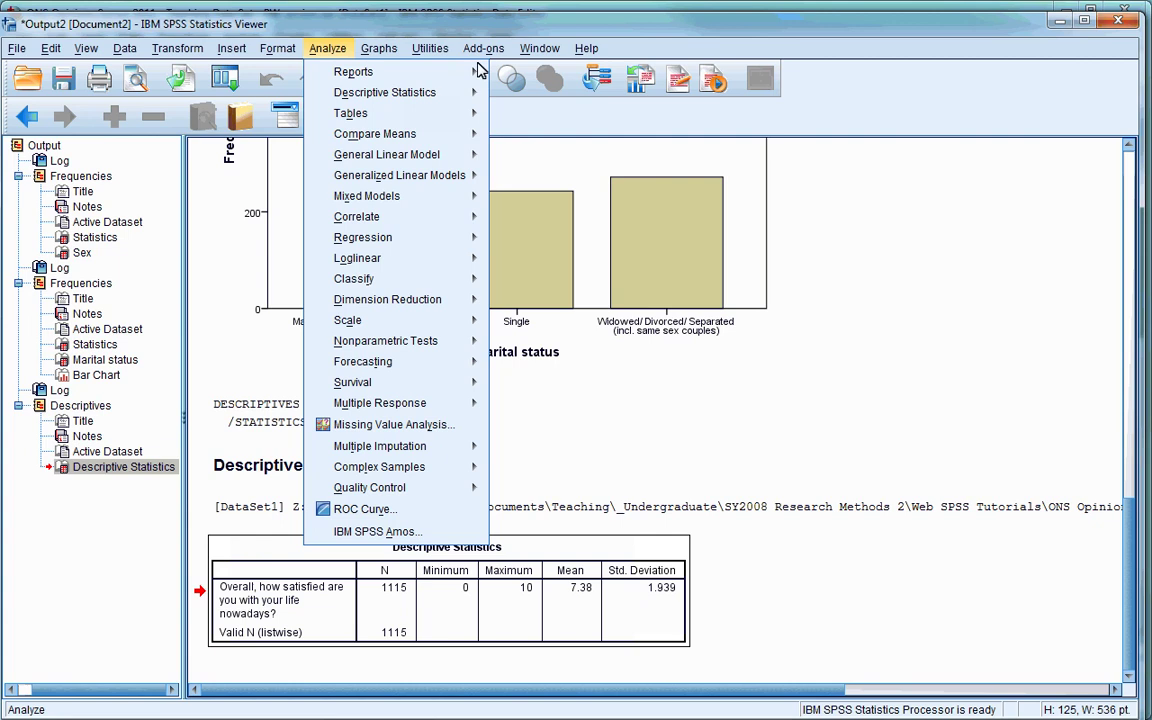
# Step: Replace Marital status with Satisfaction in an enlarged Frequencies dialog and open Statistics
pyautogui.click(490, 93)
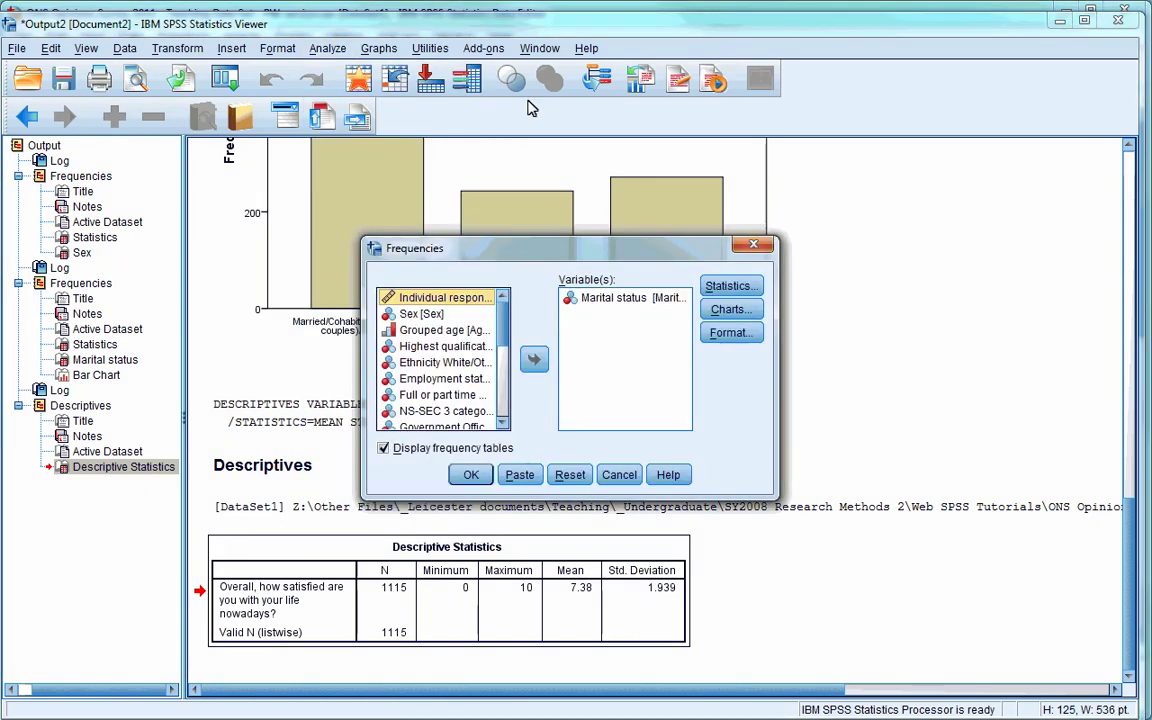
pyautogui.click(615, 302)
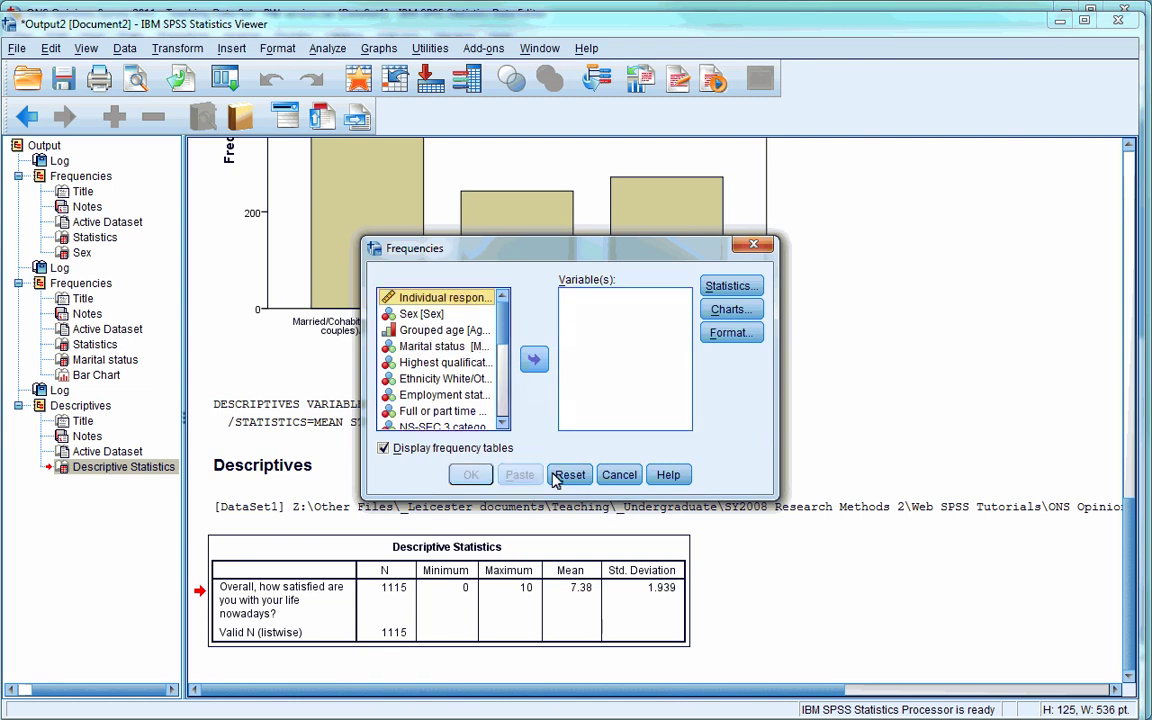
pyautogui.moveTo(457, 251); pyautogui.dragTo(305, 160)
pyautogui.moveTo(630, 405); pyautogui.dragTo(1145, 667)
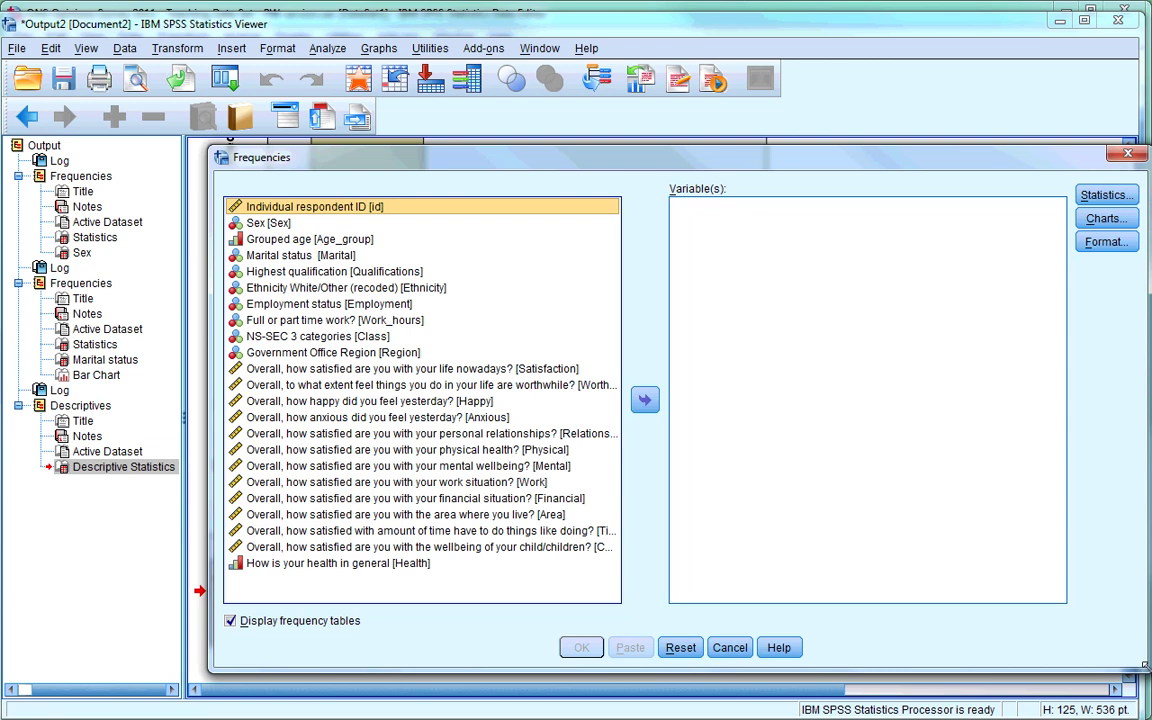
pyautogui.click(488, 370)
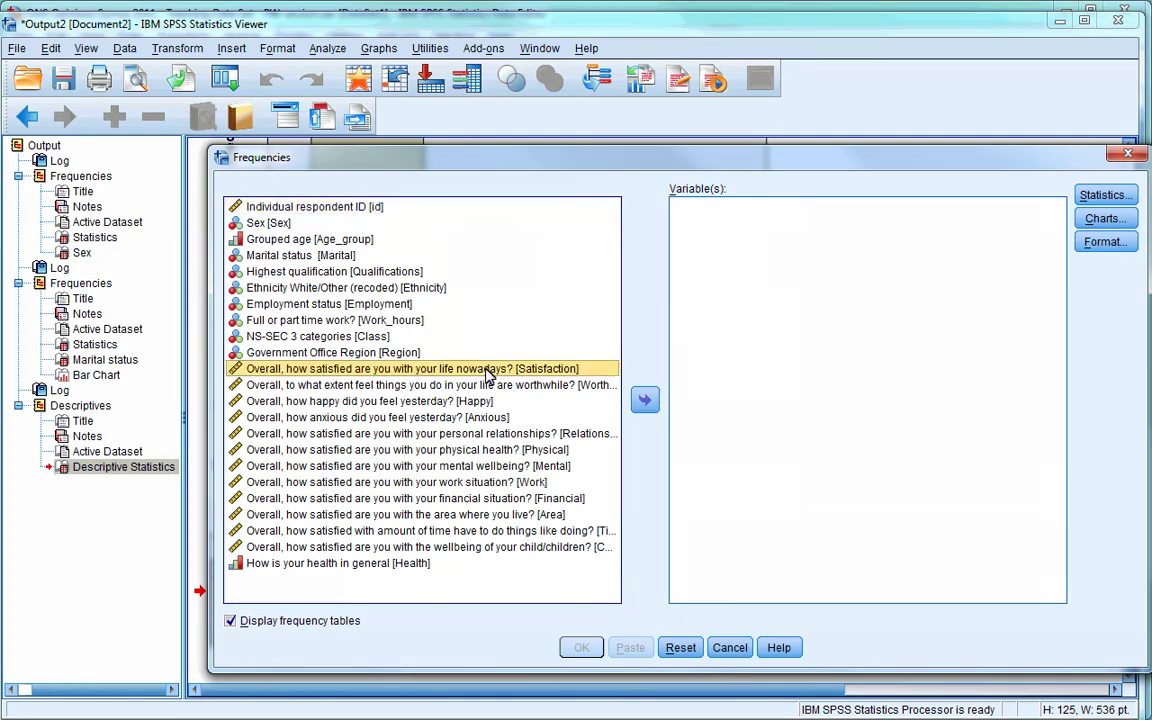
pyautogui.click(645, 400)
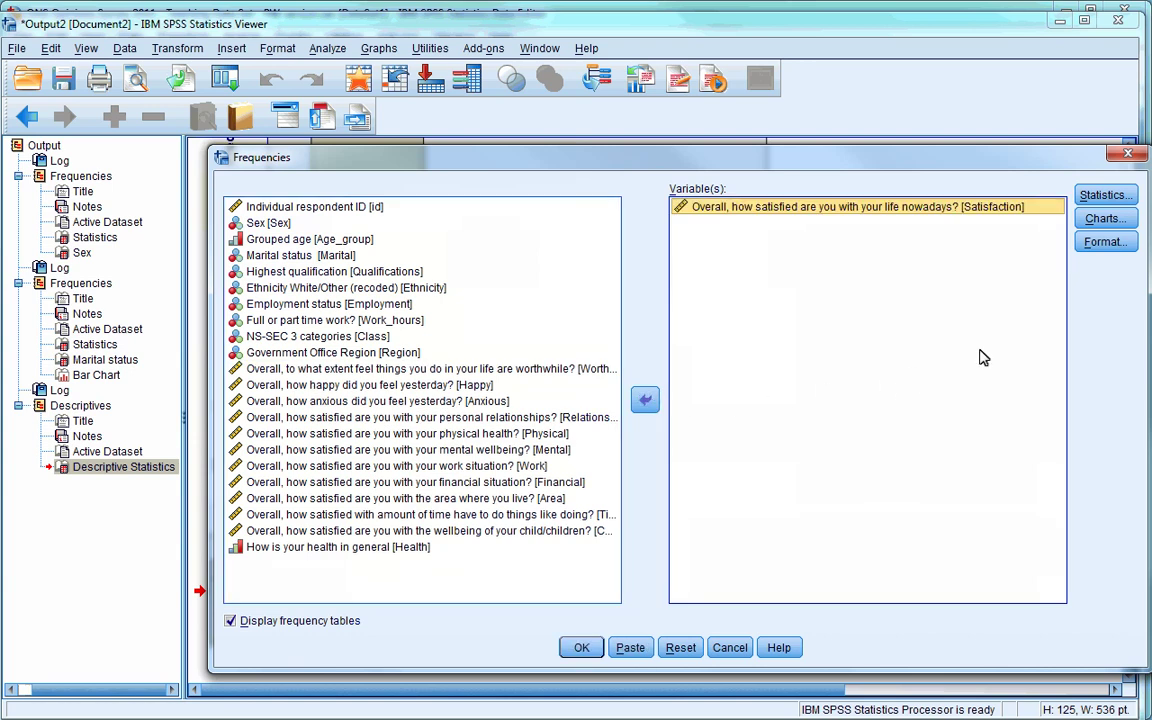
pyautogui.click(1101, 199)
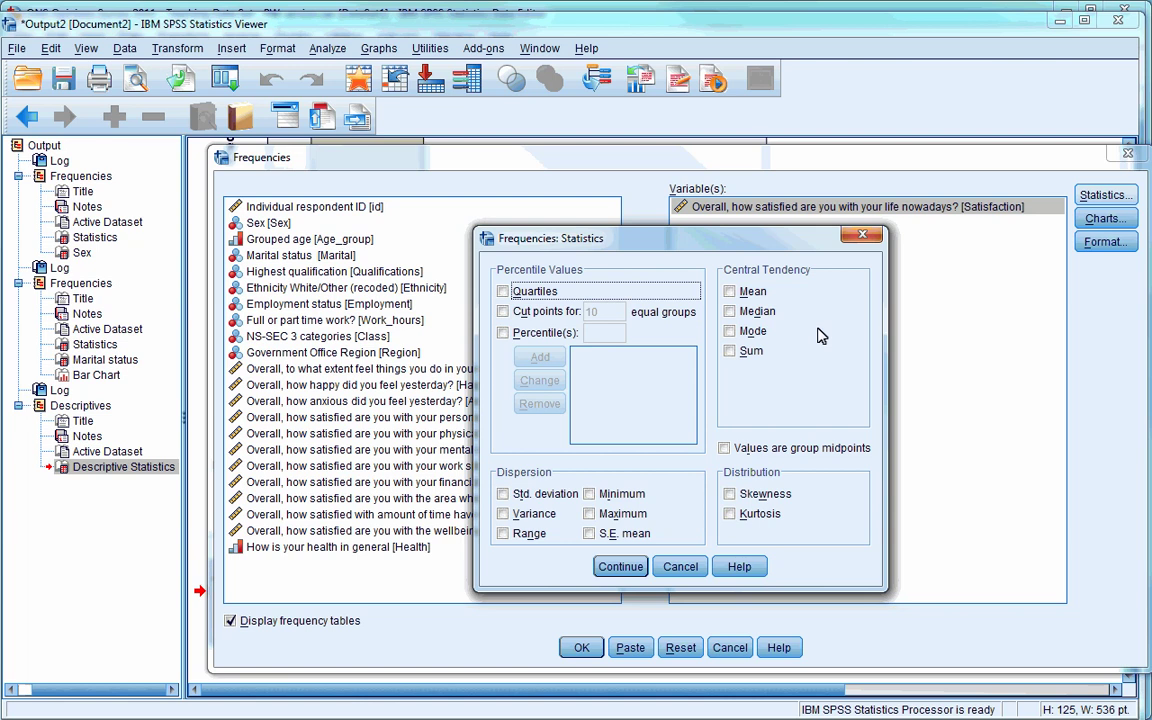
# Step: Request the median and mode for Satisfaction
pyautogui.click(730, 312)
pyautogui.click(731, 331)
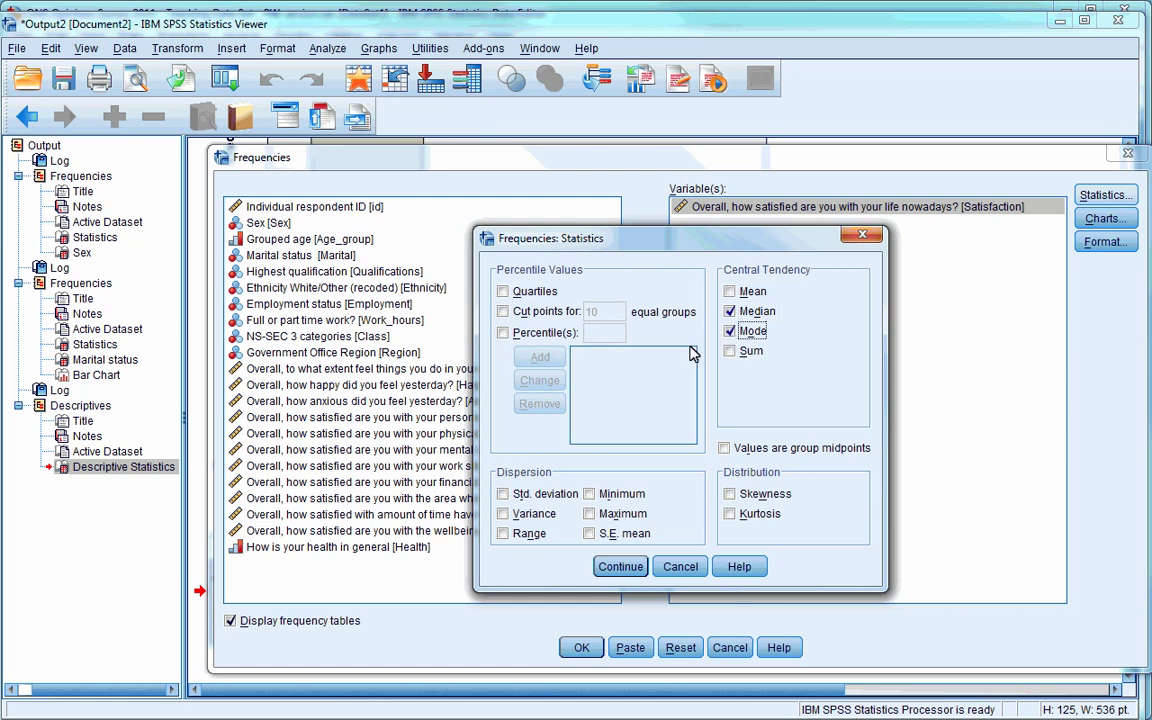
pyautogui.click(630, 568)
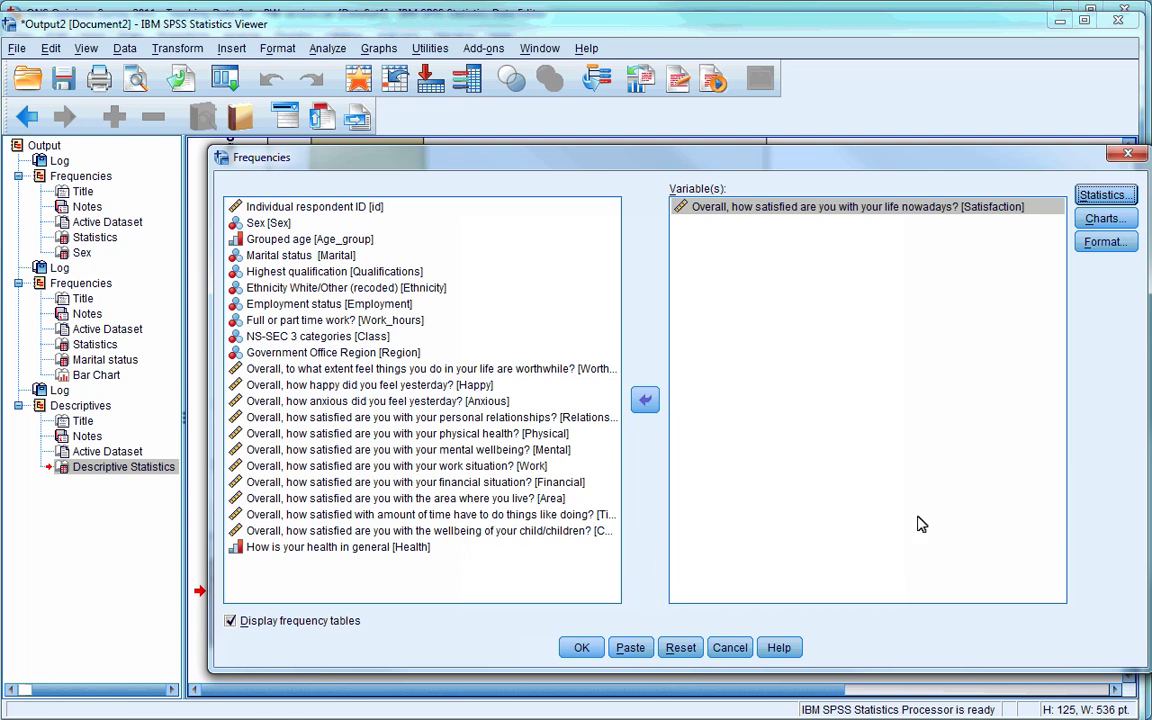
# Step: Add a histogram with normal curve, turn off frequency tables, and run the analysis
pyautogui.click(1100, 220)
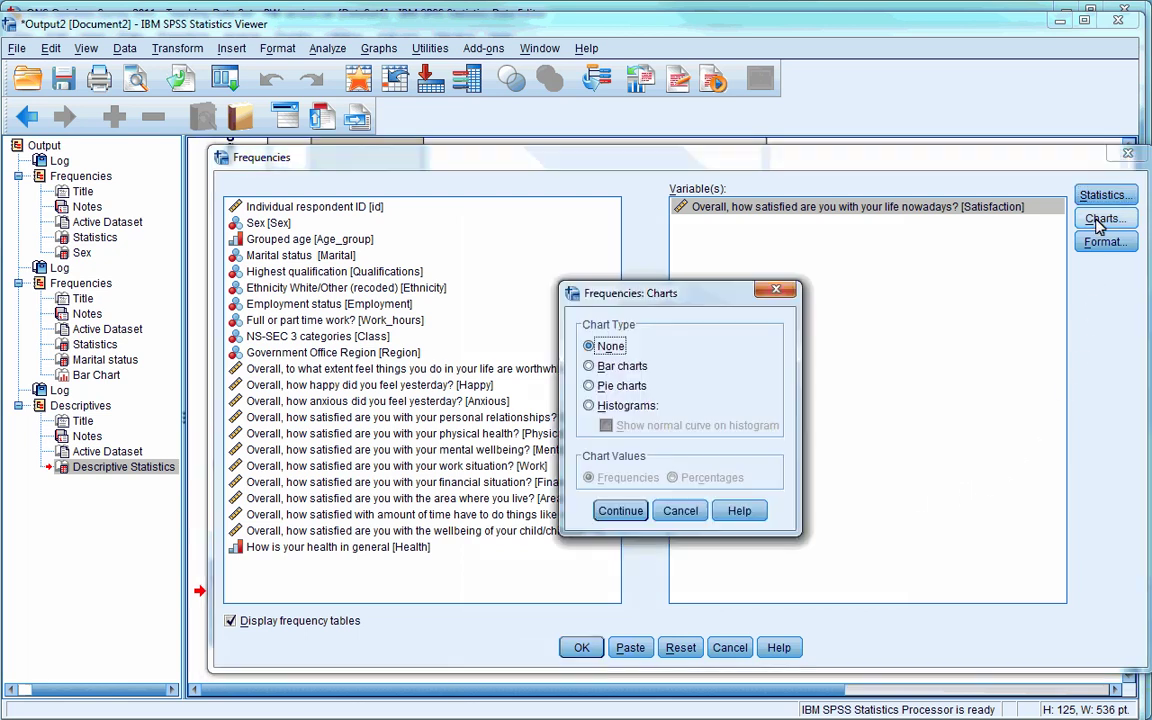
pyautogui.click(589, 406)
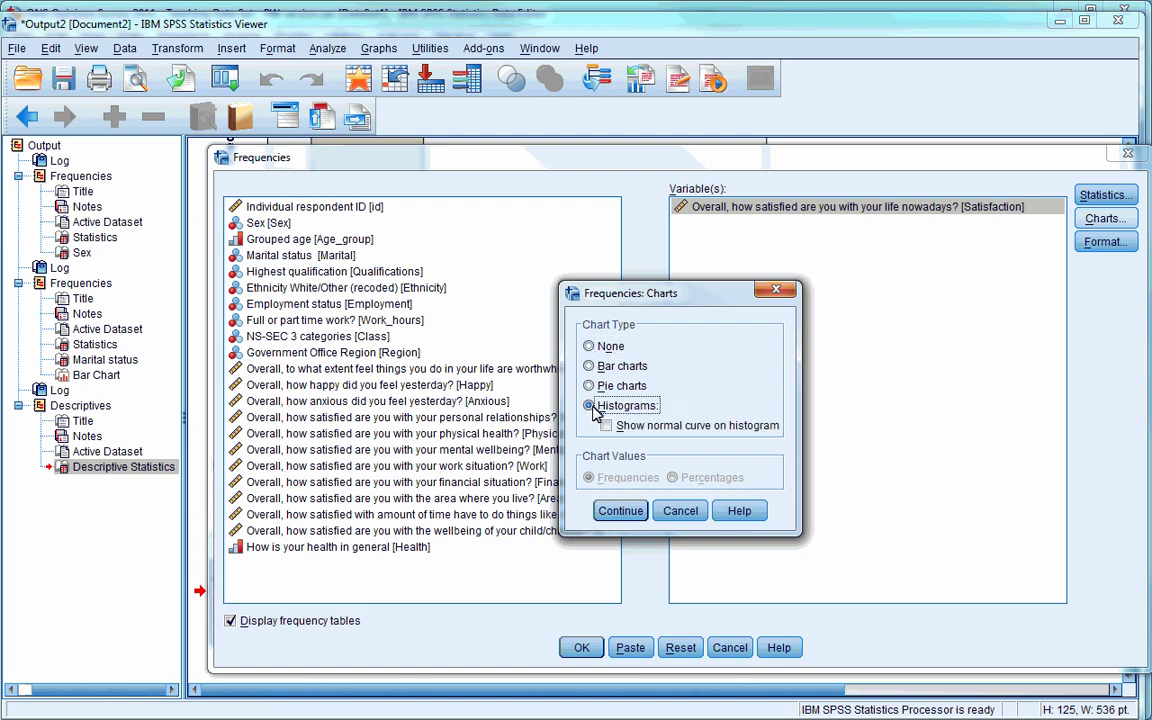
pyautogui.click(606, 426)
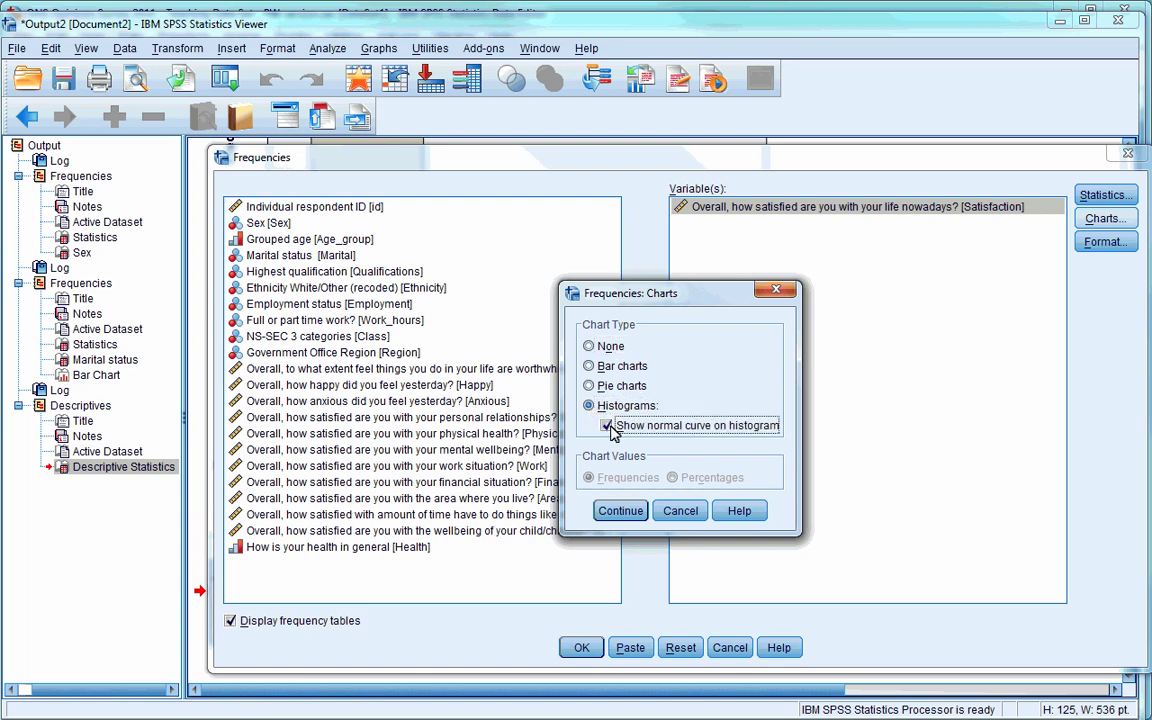
pyautogui.click(621, 511)
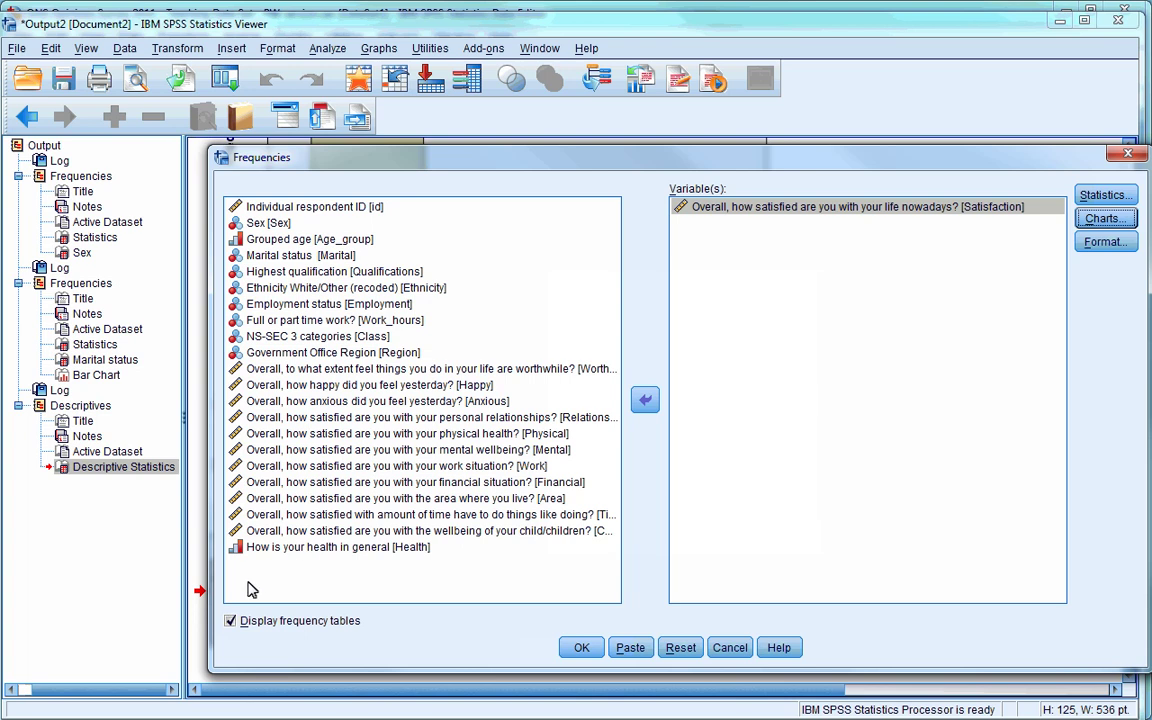
pyautogui.click(231, 621)
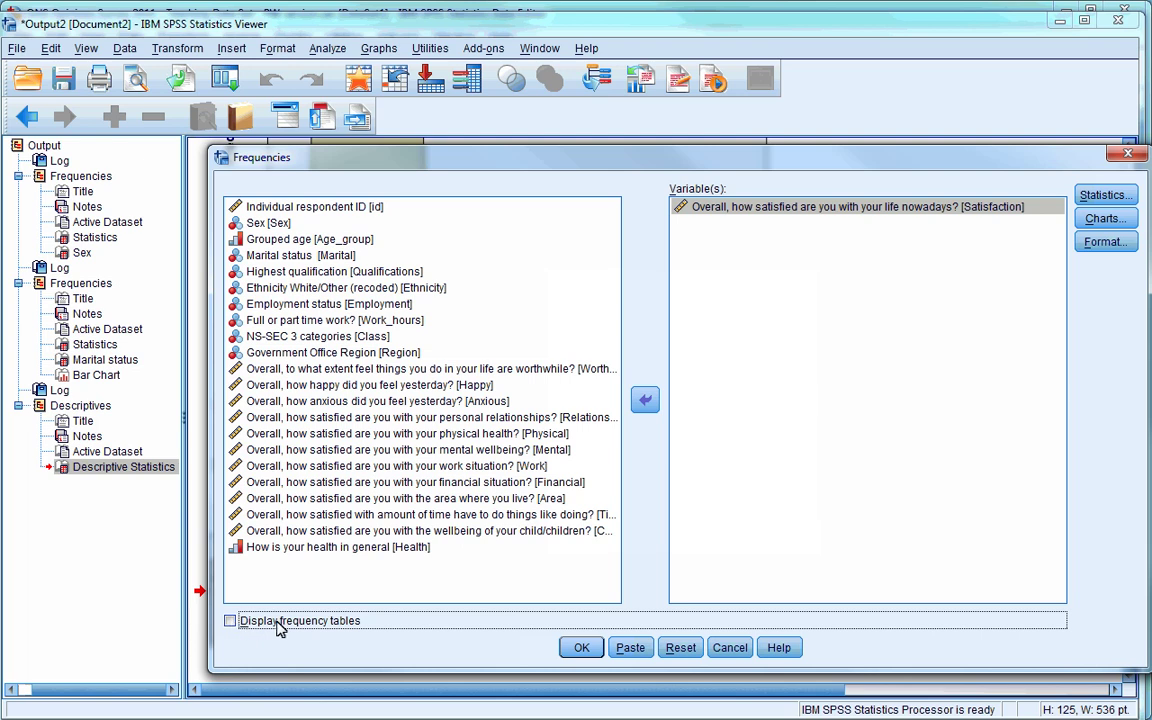
pyautogui.click(581, 648)
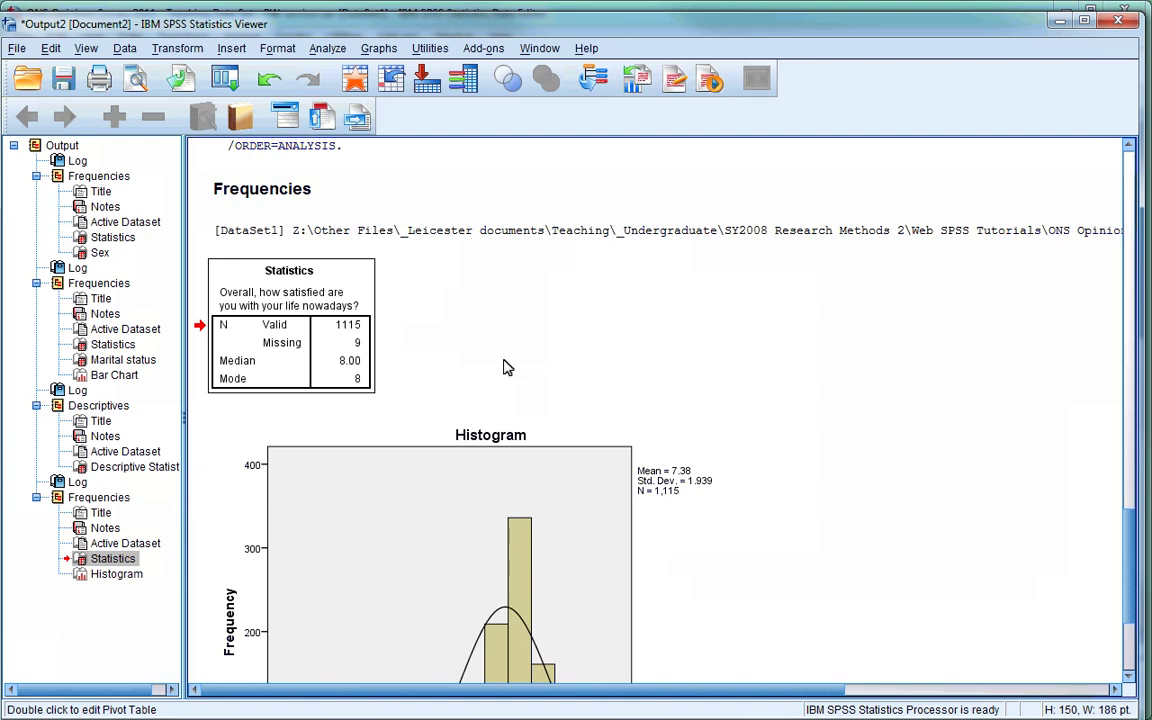
pyautogui.press('Down')
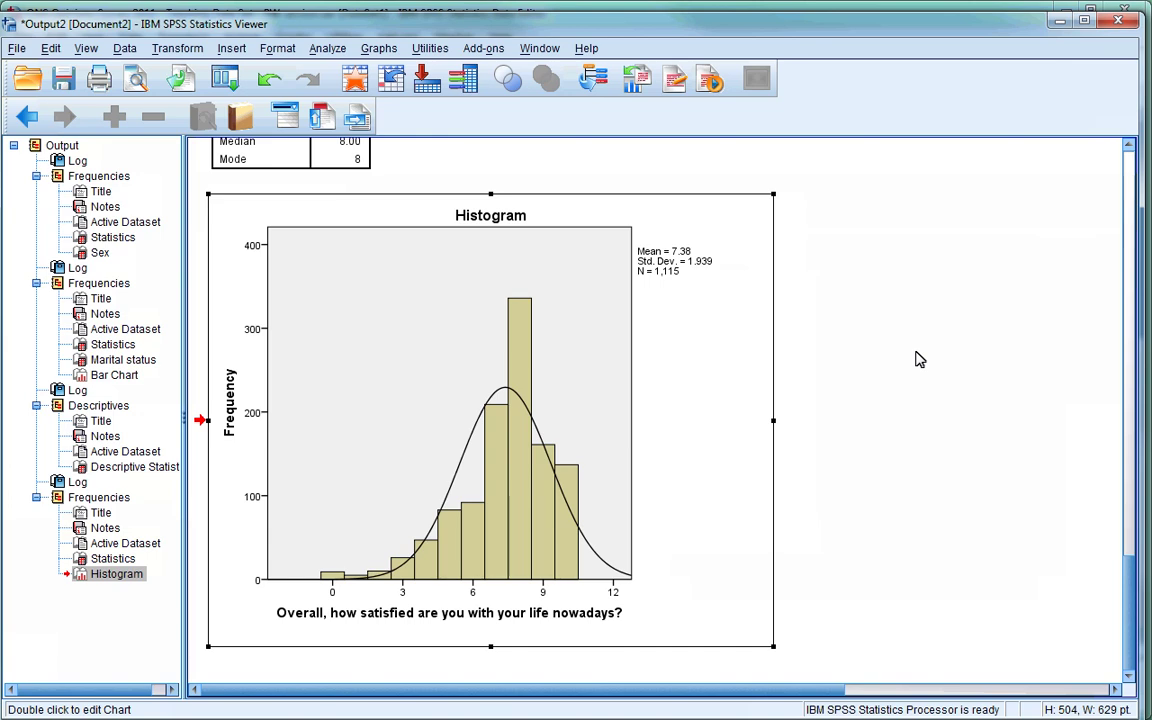
pyautogui.scroll(3, 600, 330)
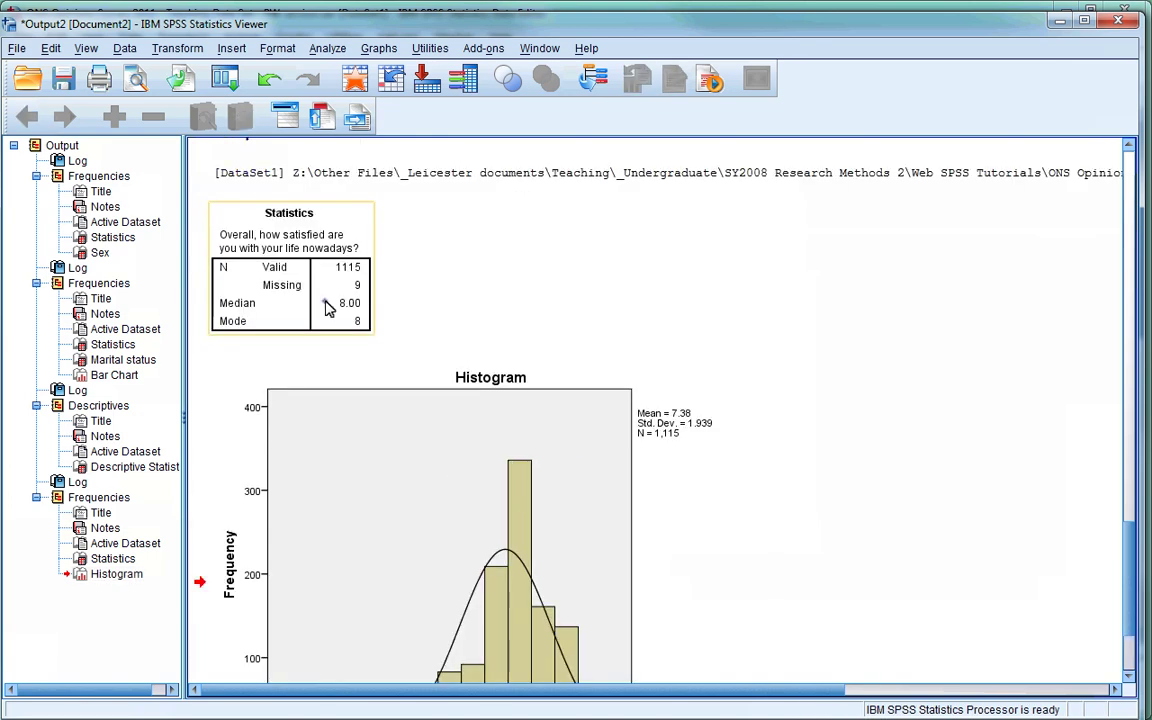
pyautogui.click(327, 303)
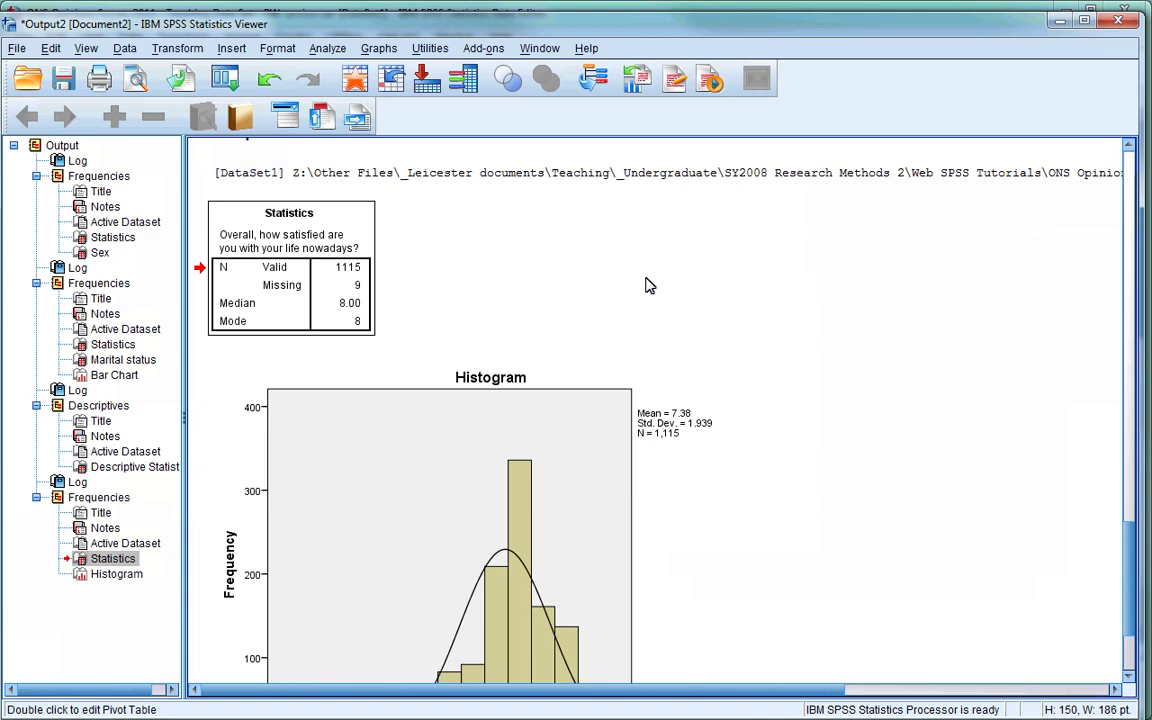
pyautogui.scroll(-3, 646, 286)
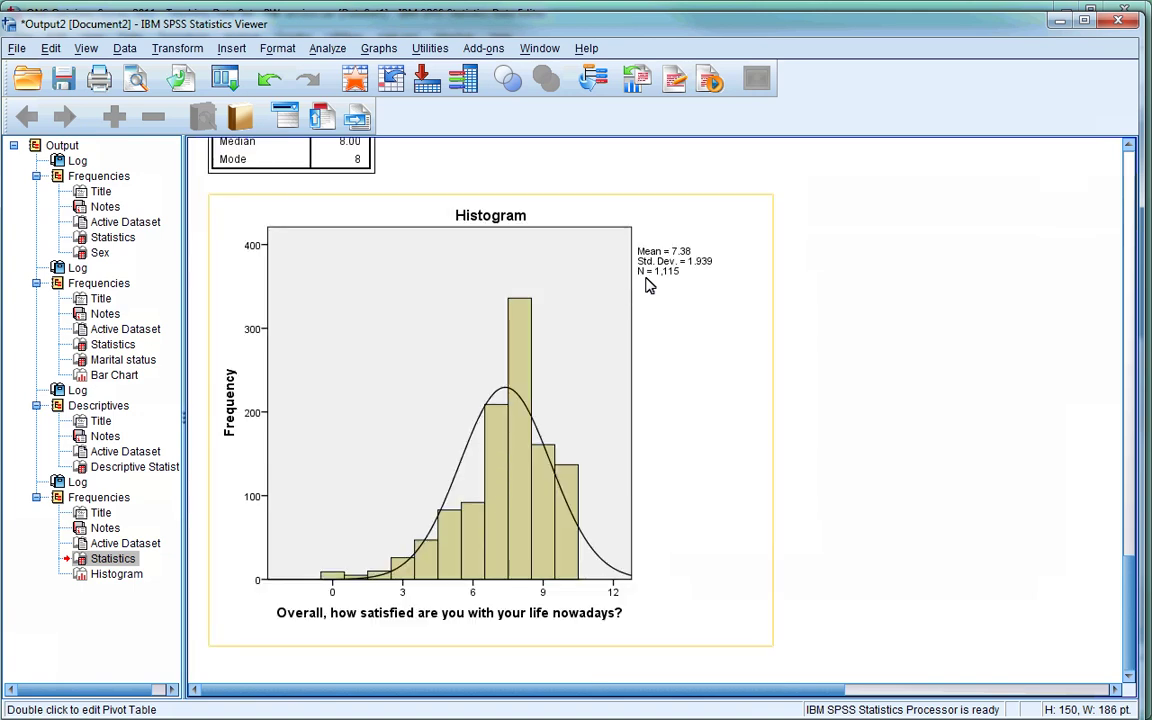